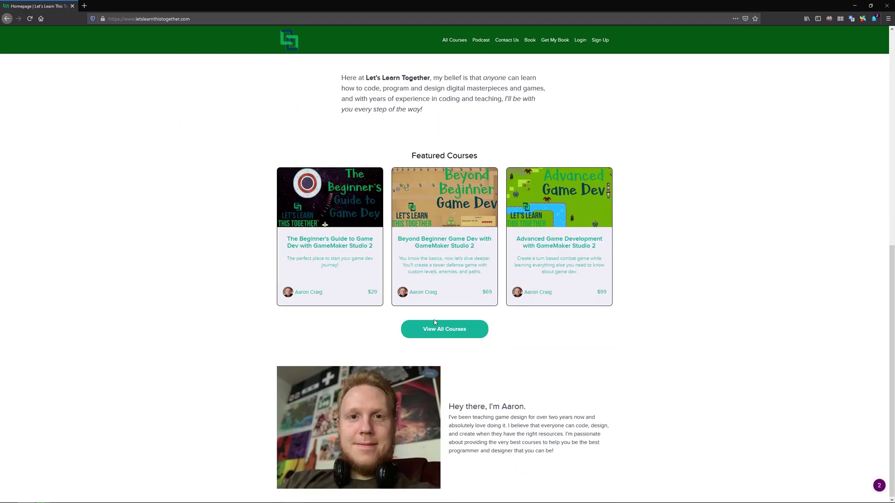
Step: Open The Complete Bundle from the full course list and start enrolling in it
{"action": "left_click", "coordinate": [437, 321]}
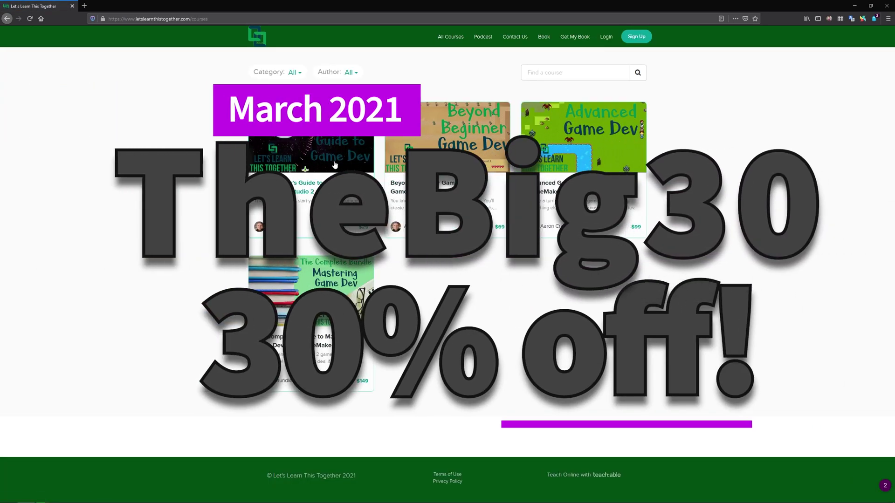
{"action": "left_click", "coordinate": [356, 368]}
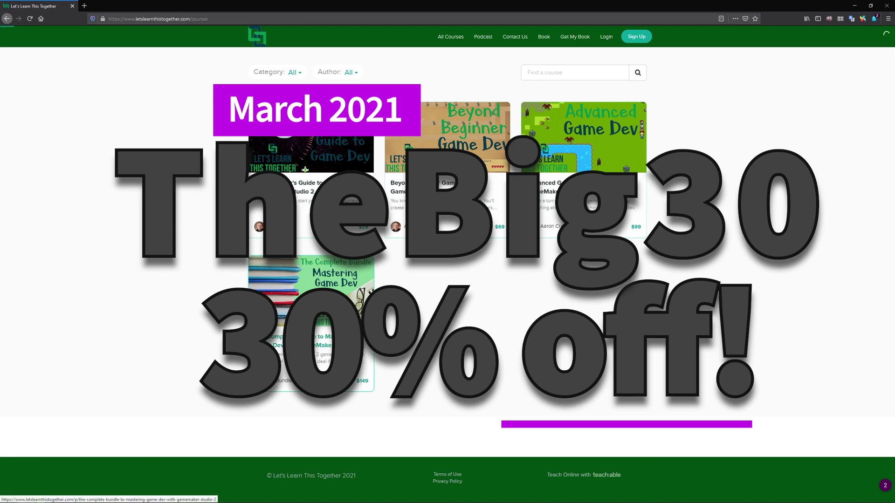
{"action": "scroll", "coordinate": [339, 310], "scroll_direction": "down", "scroll_amount": 15}
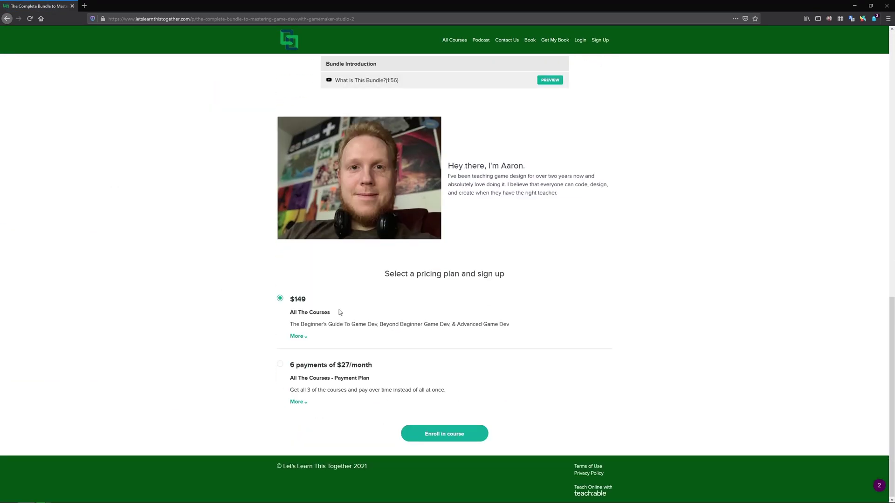
{"action": "left_click", "coordinate": [441, 434]}
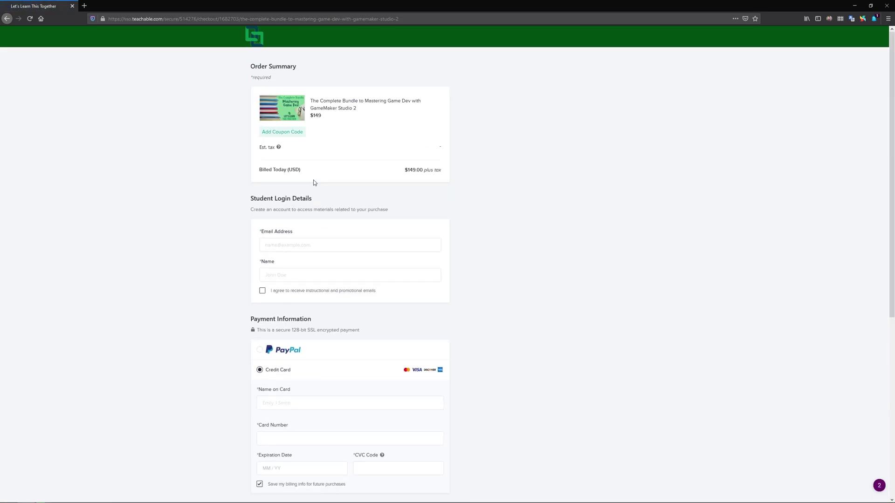
Step: Apply coupon code THEBIG30 to the bundle order, bringing the total to $104.30
{"action": "left_click", "coordinate": [300, 133]}
{"action": "type", "text": "th"}
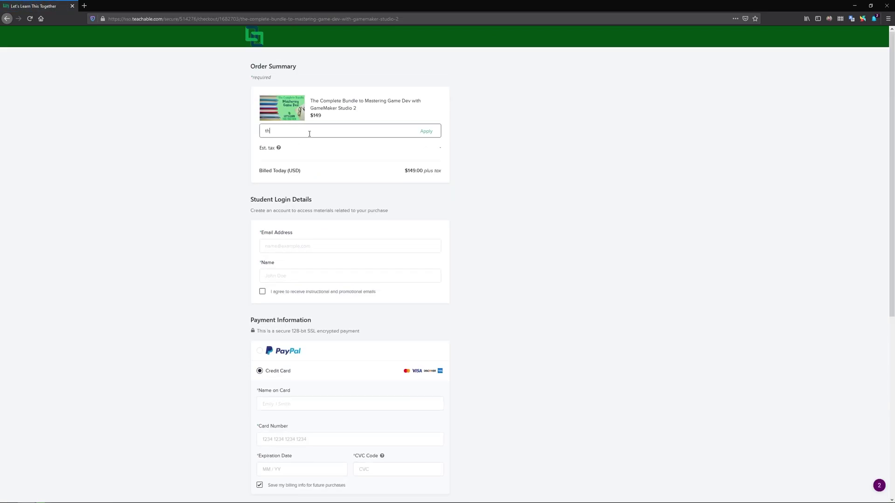
{"action": "type", "text": "ebig30"}
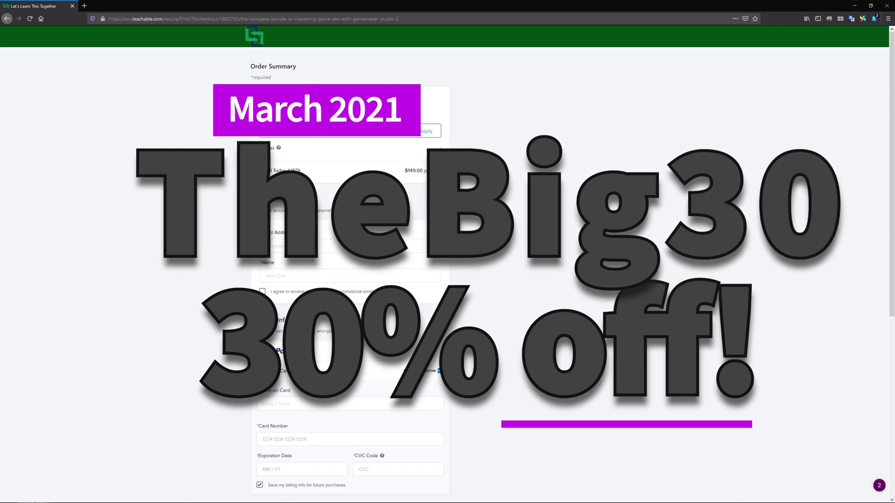
{"action": "left_click", "coordinate": [428, 131]}
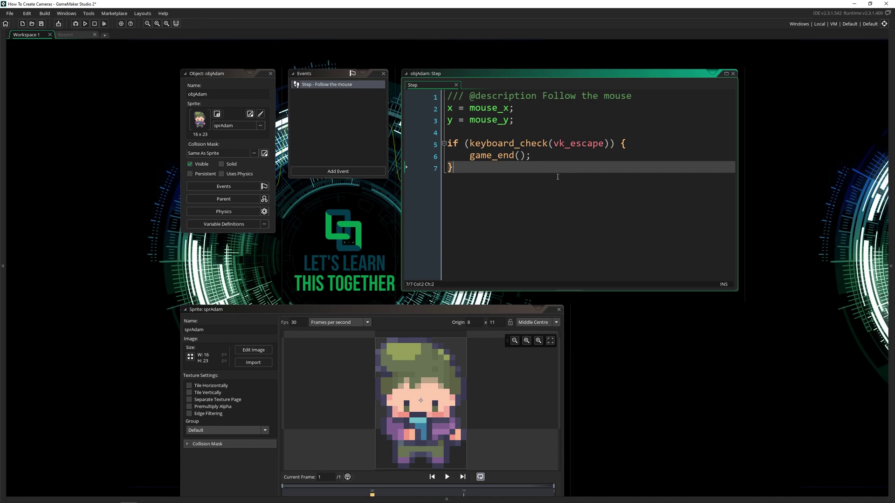
Step: Review the two mouse-following lines in objAdam's Step event, then bring up Room1's Room Editor
{"action": "left_click", "coordinate": [68, 34]}
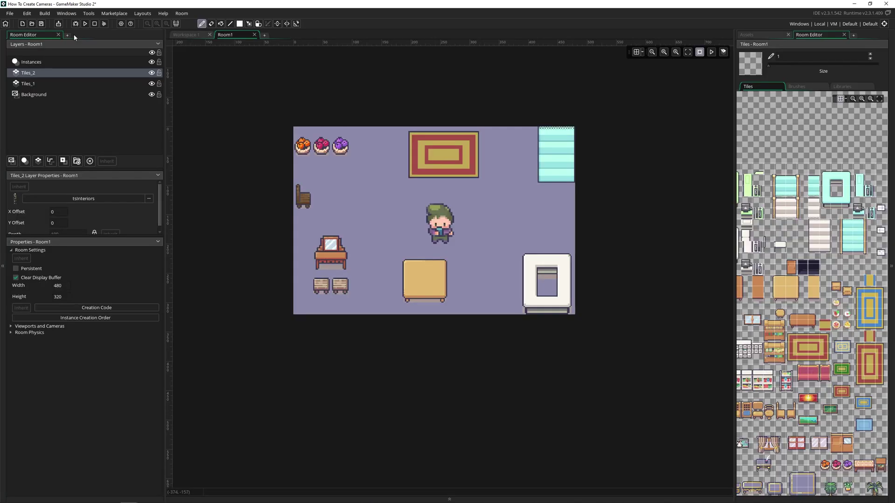
{"action": "left_click", "coordinate": [186, 37]}
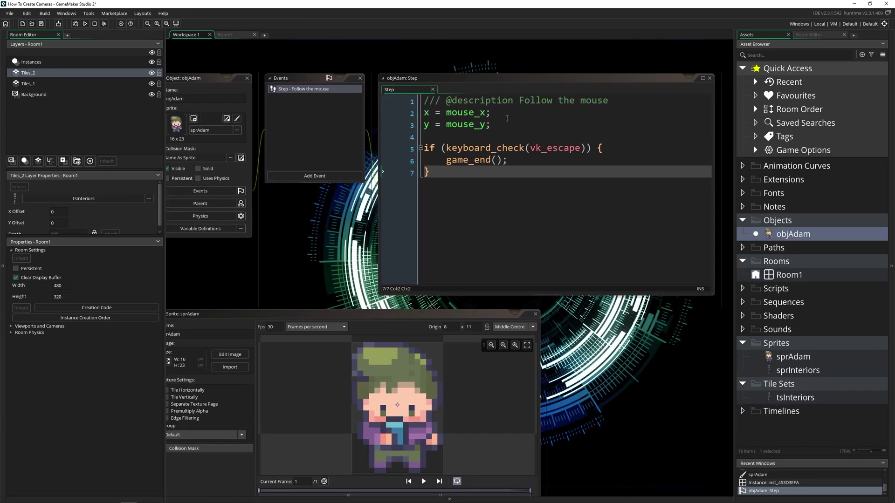
{"action": "left_click_drag", "start_coordinate": [506, 118], "coordinate": [424, 112]}
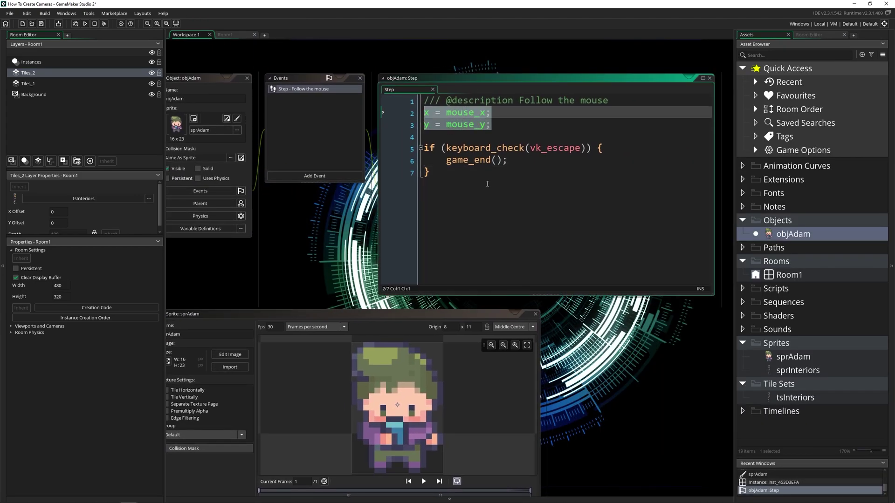
{"action": "left_click", "coordinate": [477, 172]}
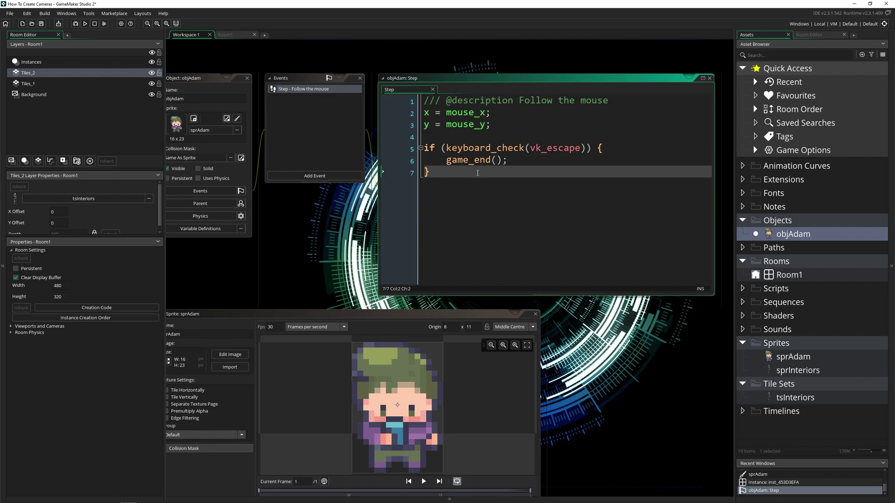
{"action": "left_click", "coordinate": [227, 35]}
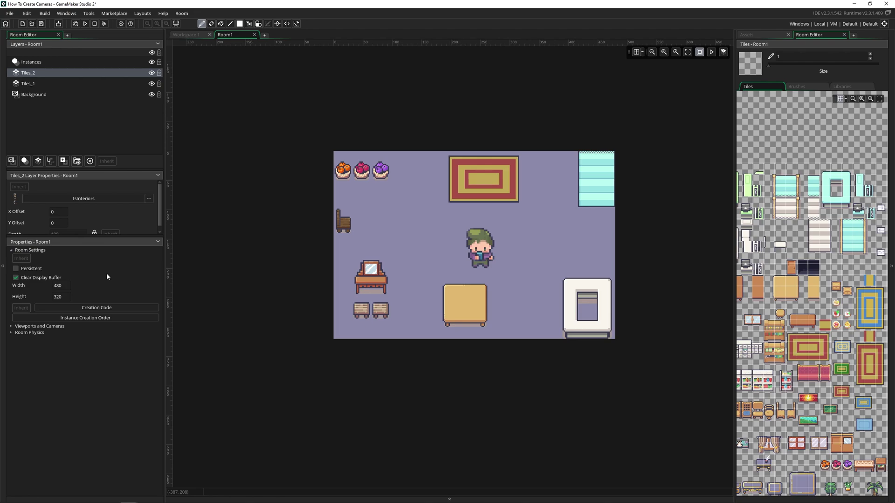
Step: Reset the Room Editor panel layout, resize the left panels, and expand Viewports and Cameras
{"action": "left_click", "coordinate": [11, 327]}
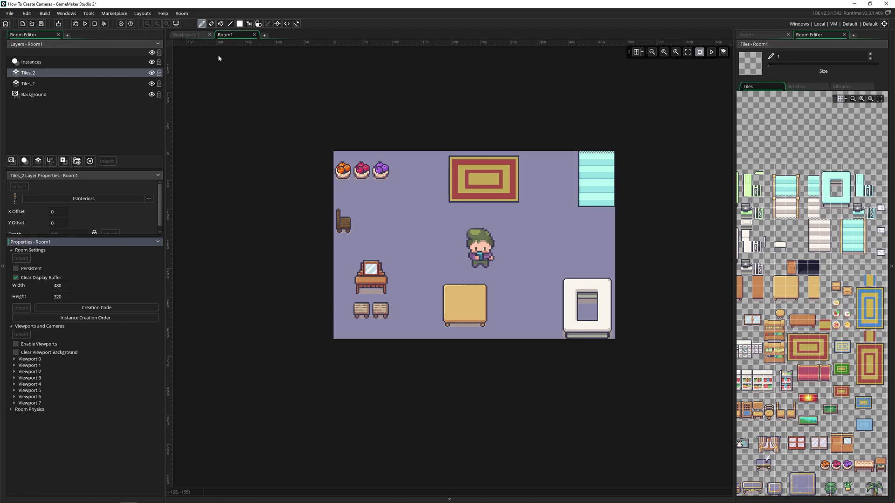
{"action": "left_click", "coordinate": [182, 13]}
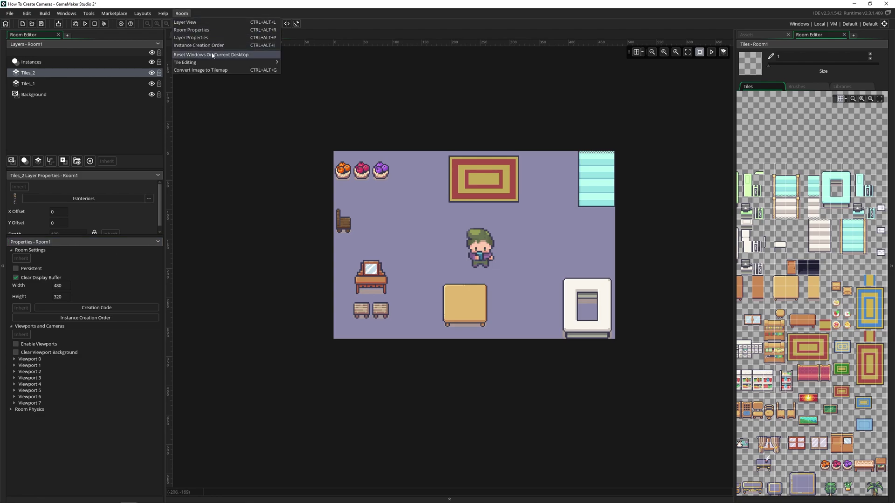
{"action": "left_click", "coordinate": [212, 55]}
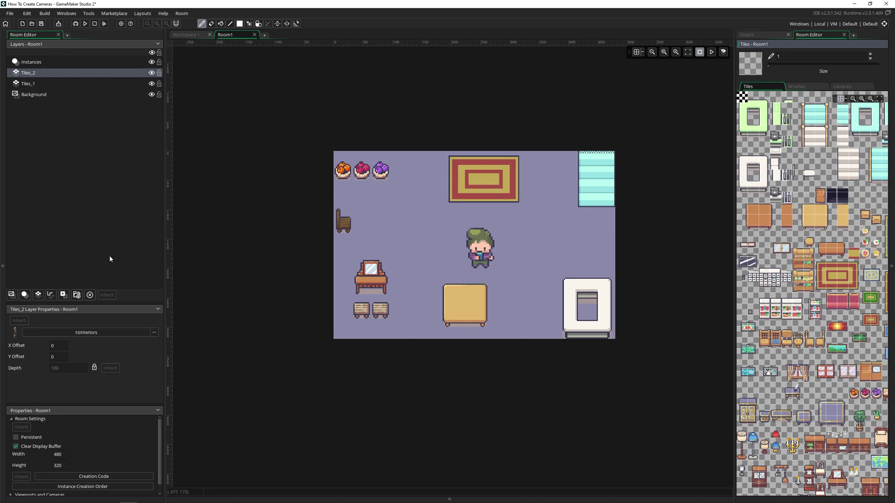
{"action": "left_click_drag", "start_coordinate": [124, 297], "coordinate": [114, 129]}
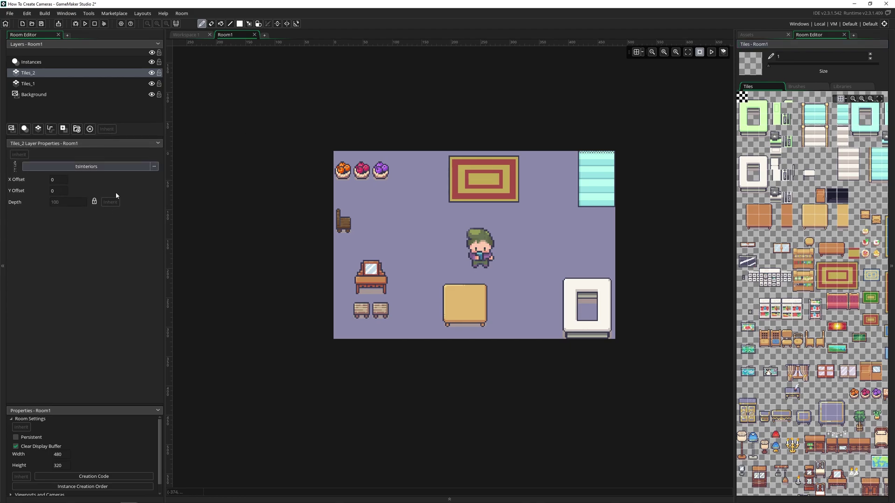
{"action": "left_click_drag", "start_coordinate": [126, 404], "coordinate": [116, 225]}
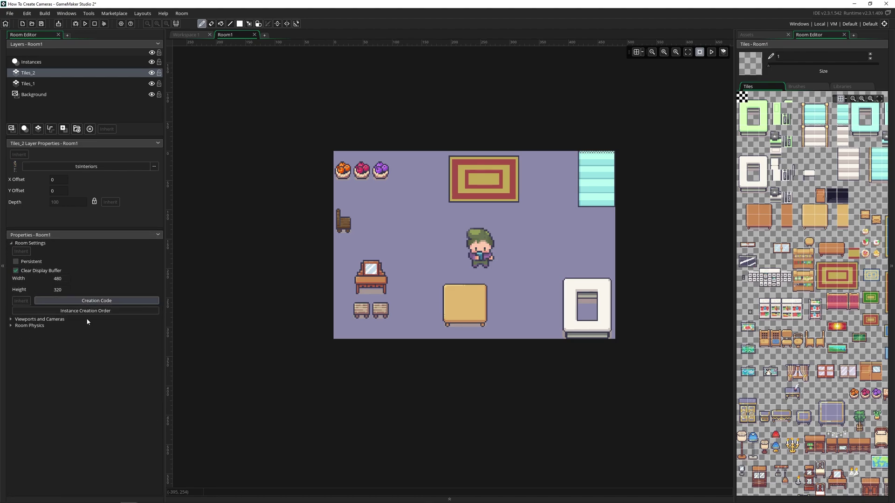
{"action": "left_click", "coordinate": [11, 320]}
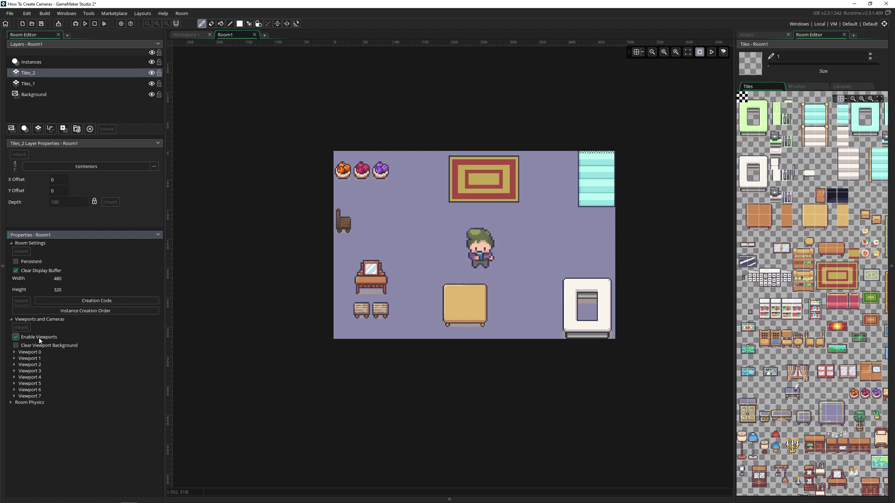
Step: Expand Viewport 0, make it visible, and zoom out to see the whole viewport rectangle
{"action": "left_click", "coordinate": [14, 353]}
{"action": "scroll", "coordinate": [94, 344], "scroll_direction": "down", "scroll_amount": 2}
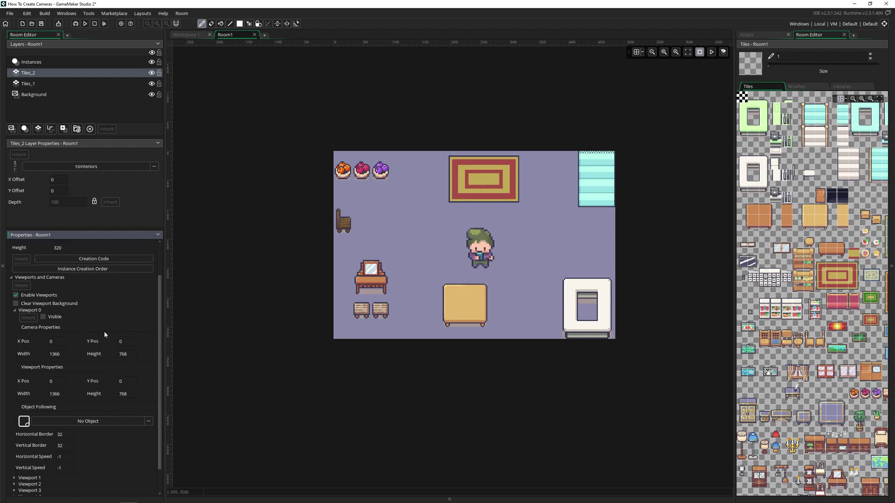
{"action": "left_click", "coordinate": [43, 317]}
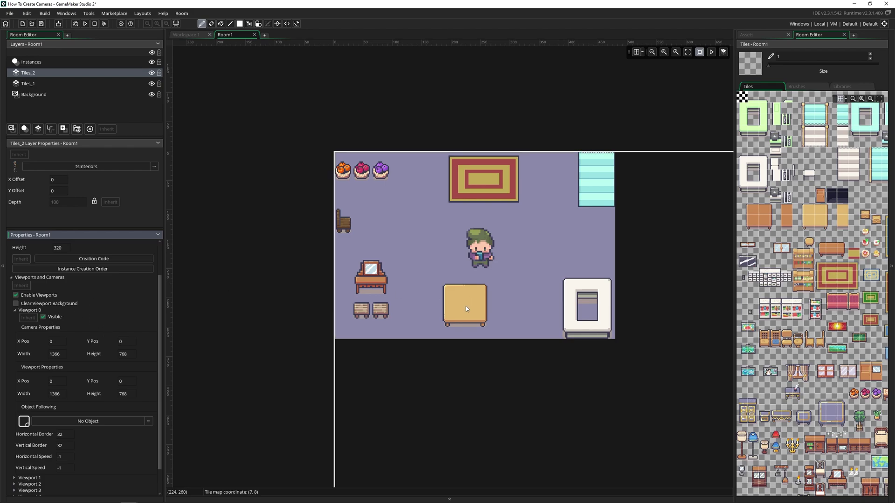
{"action": "scroll", "coordinate": [465, 305], "scroll_direction": "down", "scroll_amount": 3, "text": "ctrl"}
{"action": "middle_click_drag", "start_coordinate": [560, 344], "coordinate": [405, 256]}
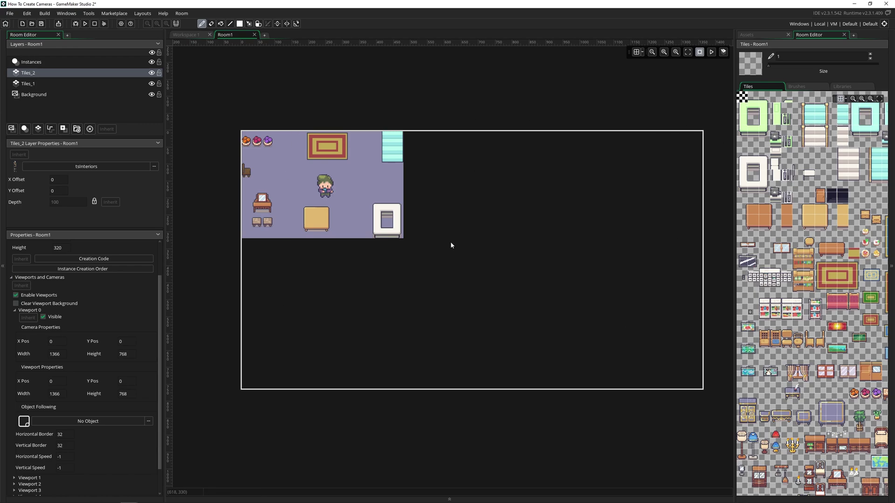
{"action": "scroll", "coordinate": [105, 299], "scroll_direction": "up", "scroll_amount": 2}
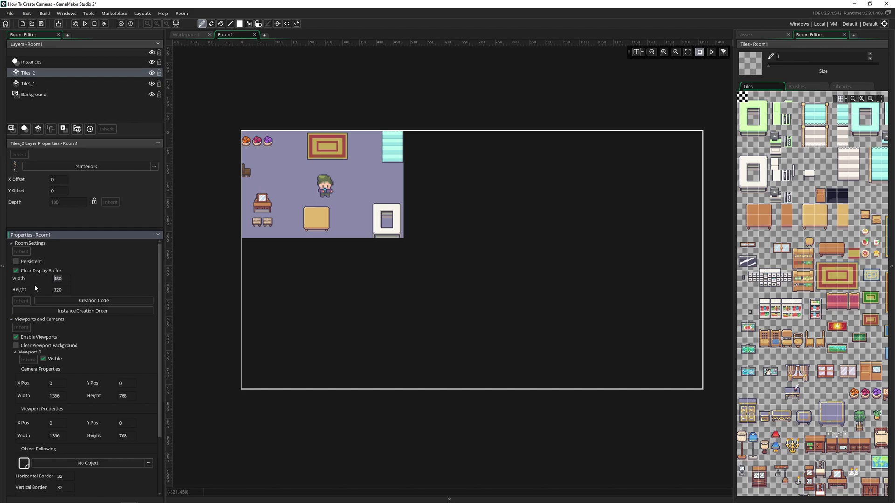
Step: Check the room's Width and Height, hide Viewport 0 again, and run the game with F5
{"action": "left_click", "coordinate": [66, 290]}
{"action": "left_click", "coordinate": [65, 278]}
{"action": "left_click", "coordinate": [42, 359]}
{"action": "key", "text": "F5"}
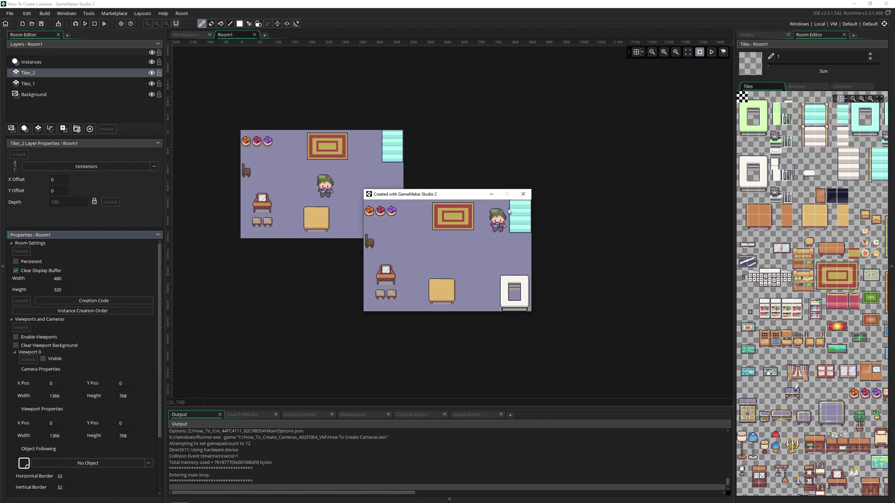
Step: Close the game, enable viewports with Viewport 0 visible, and test-run the game
{"action": "left_click", "coordinate": [524, 196]}
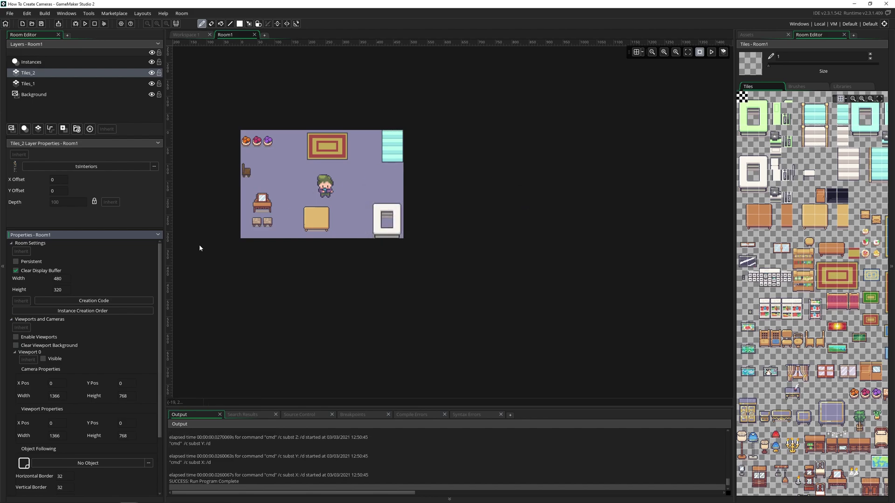
{"action": "left_click", "coordinate": [55, 335]}
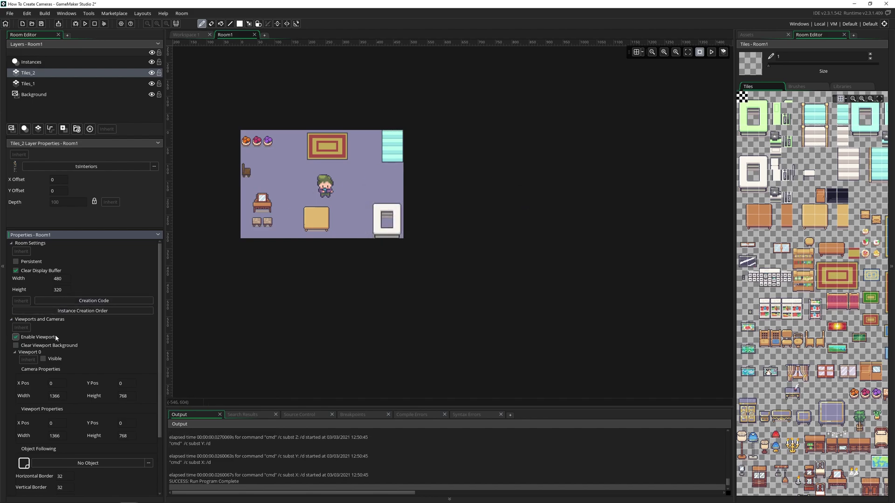
{"action": "left_click", "coordinate": [60, 360]}
{"action": "key", "text": "F5"}
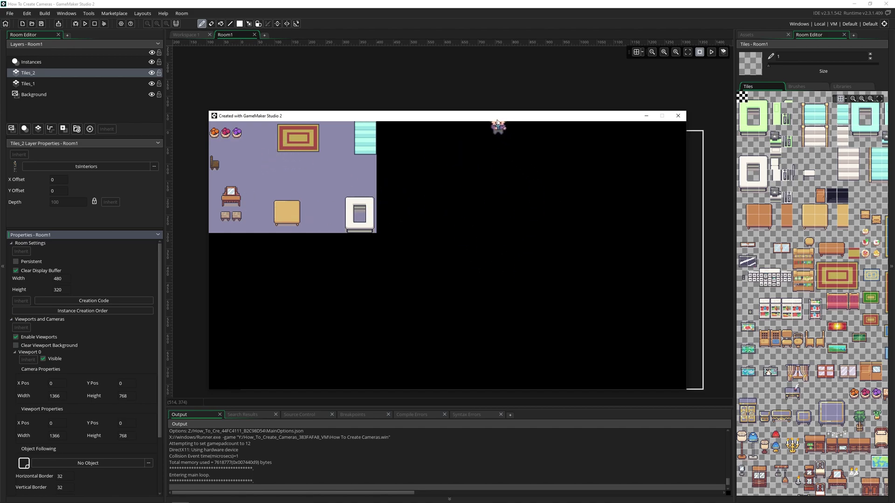
{"action": "left_click_drag", "start_coordinate": [494, 116], "coordinate": [467, 129]}
{"action": "left_click", "coordinate": [673, 127]}
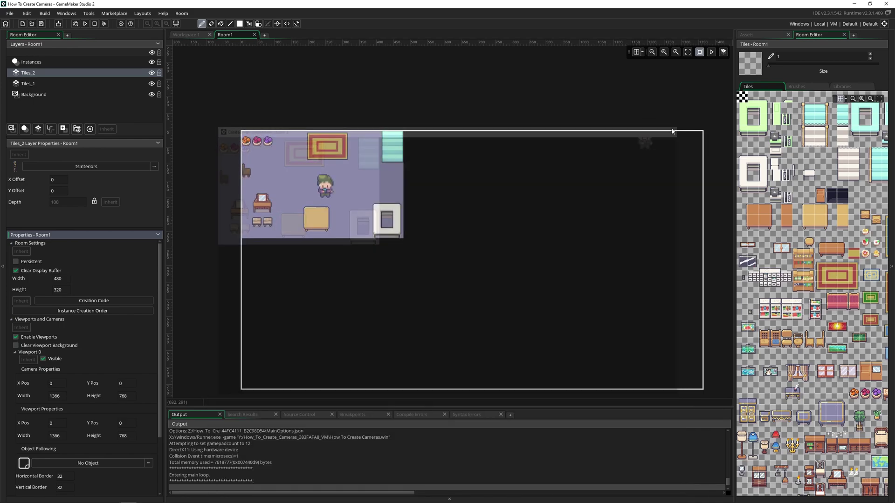
Step: Set Viewport 0's camera Width to 240 and Height to 120
{"action": "left_click", "coordinate": [49, 395]}
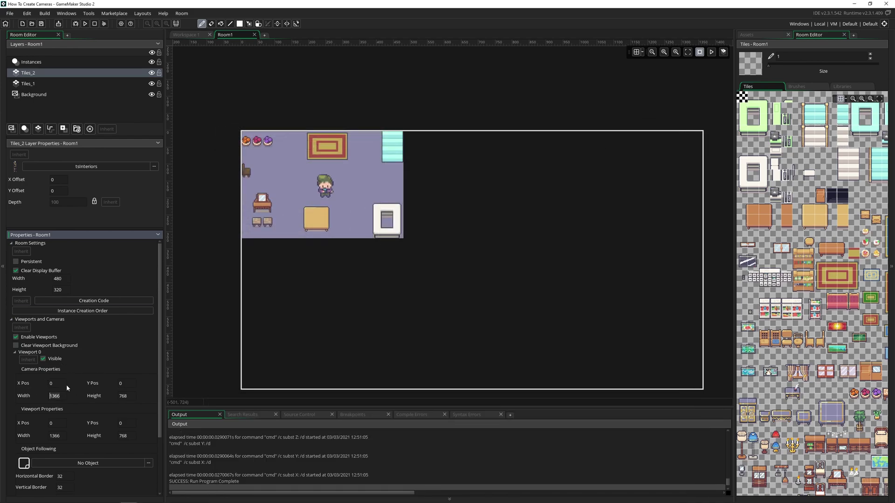
{"action": "type", "text": "240"}
{"action": "key", "text": "Tab"}
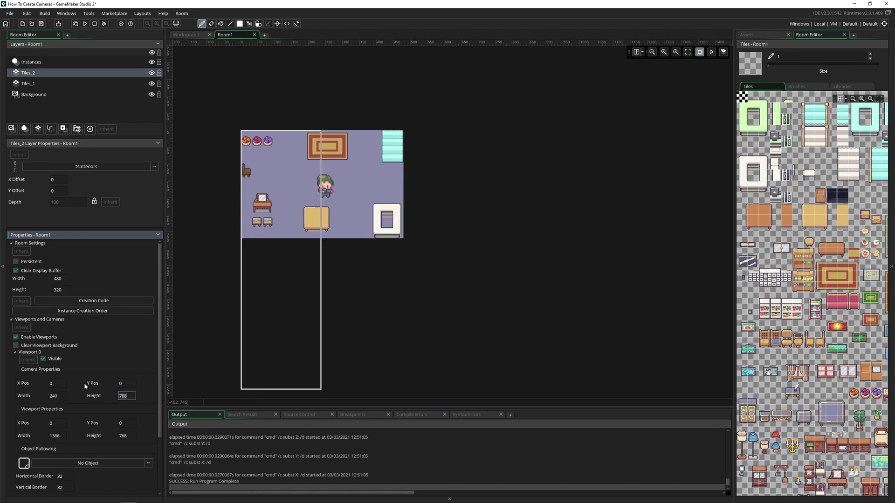
{"action": "type", "text": "120"}
{"action": "key", "text": "Tab"}
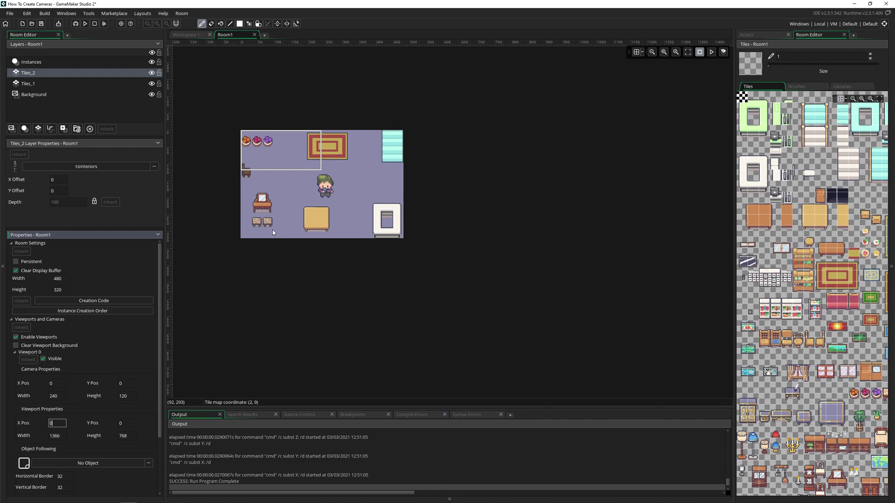
Step: Test-run the game to see the 240×120 close-up view, then close it
{"action": "scroll", "coordinate": [271, 170], "scroll_direction": "up", "scroll_amount": 3, "text": "ctrl"}
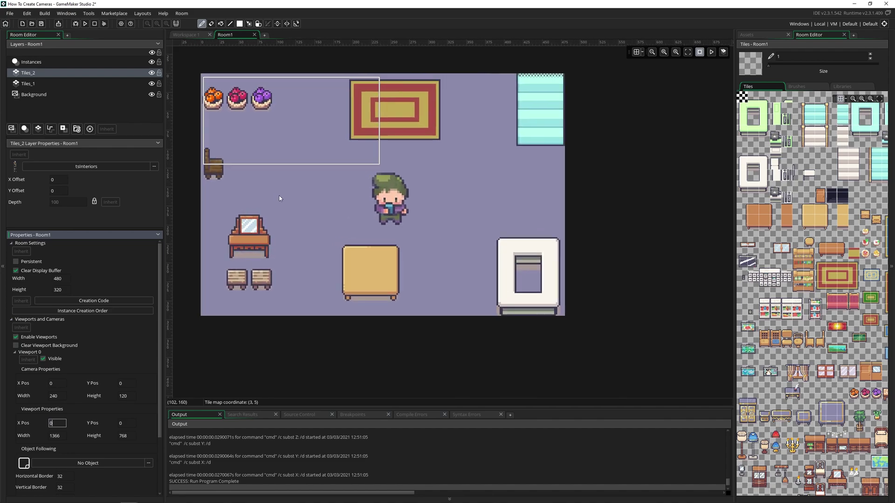
{"action": "scroll", "coordinate": [280, 199], "scroll_direction": "up", "scroll_amount": 1, "text": "ctrl"}
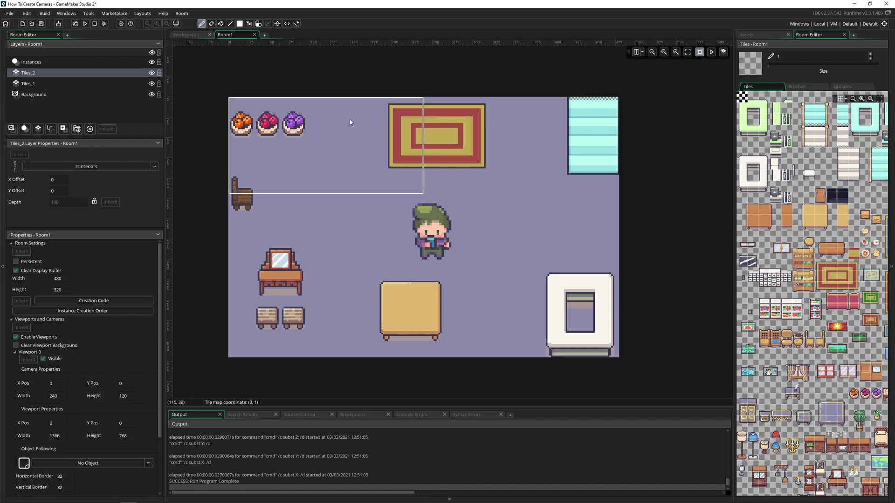
{"action": "key", "text": "F5"}
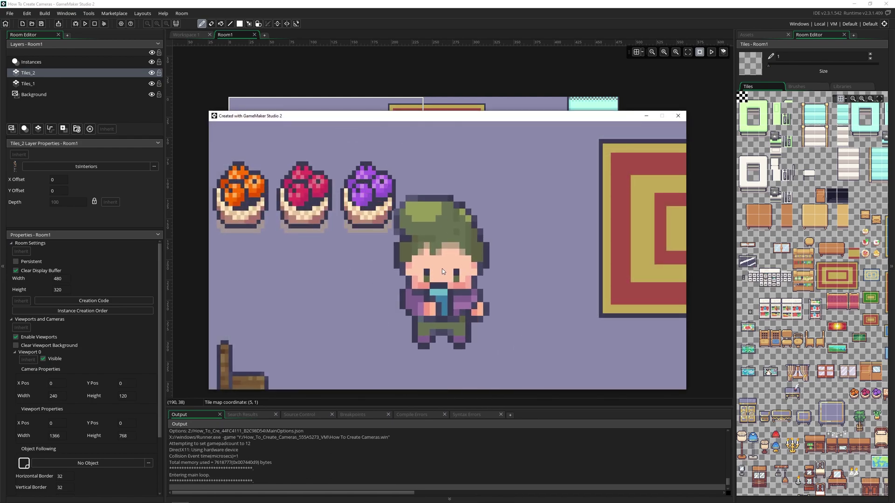
{"action": "left_click_drag", "start_coordinate": [426, 119], "coordinate": [428, 173]}
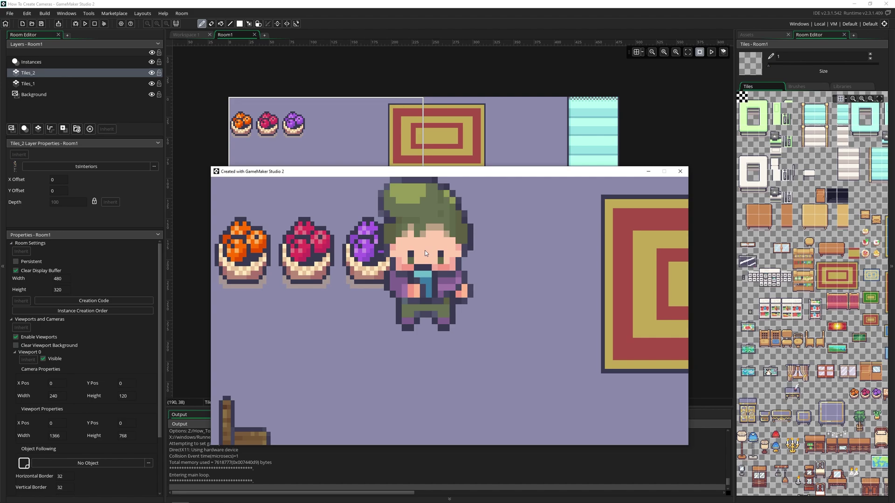
{"action": "left_click", "coordinate": [680, 171]}
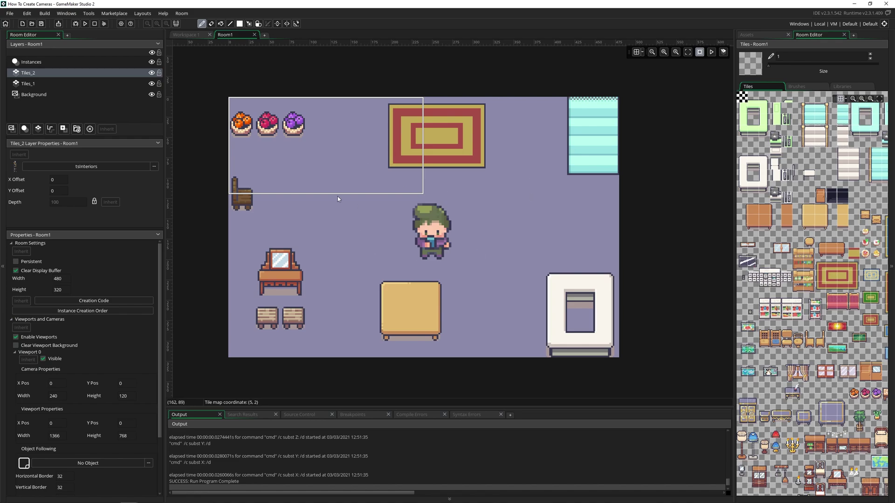
Step: Enter 1920 × 1080 as Viewport 0's viewport size and build and run the game
{"action": "scroll", "coordinate": [135, 332], "scroll_direction": "down", "scroll_amount": 2}
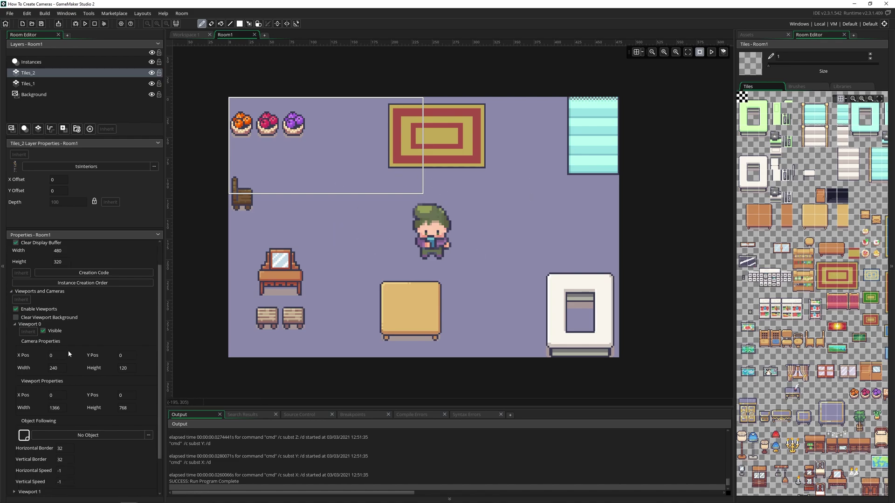
{"action": "scroll", "coordinate": [68, 350], "scroll_direction": "down", "scroll_amount": 1}
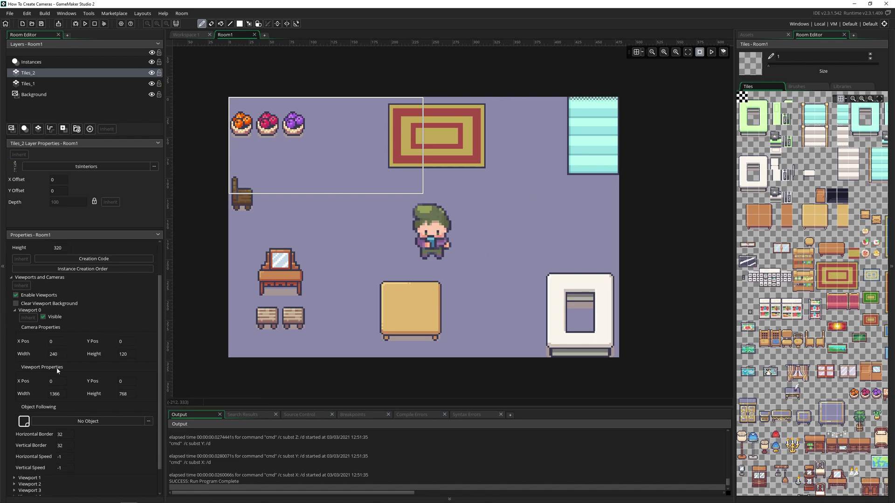
{"action": "left_click", "coordinate": [62, 394]}
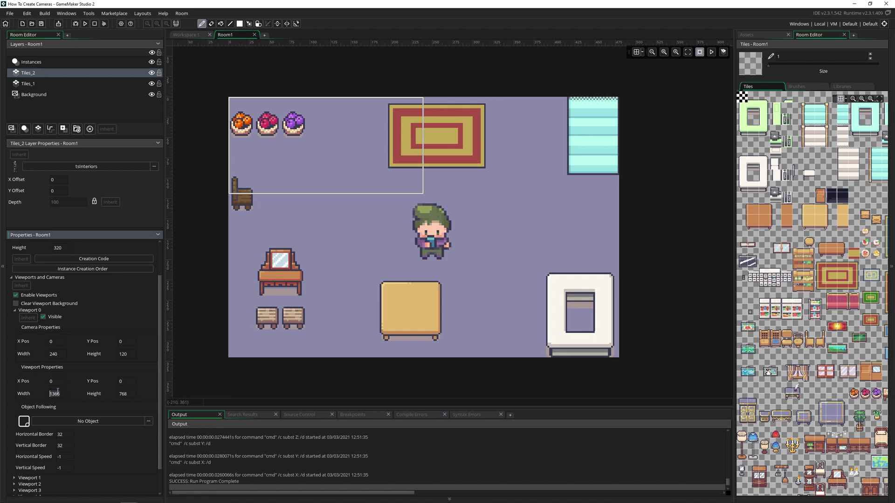
{"action": "type", "text": "1920"}
{"action": "key", "text": "Tab"}
{"action": "type", "text": "1080"}
{"action": "key", "text": "F5"}
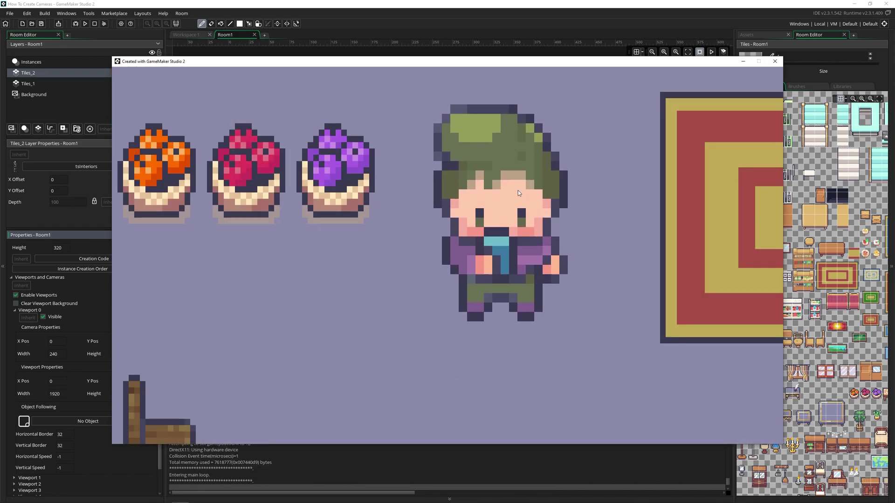
{"action": "left_click_drag", "start_coordinate": [514, 62], "coordinate": [488, 63]}
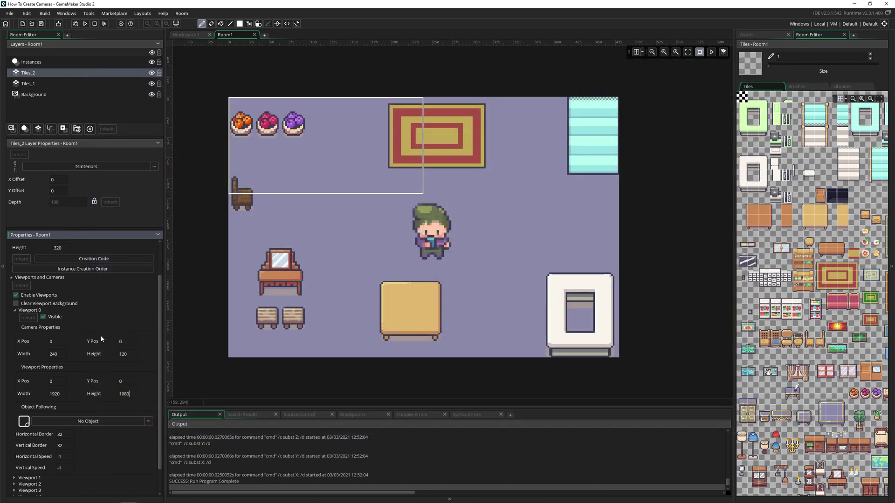
Step: Set Viewport 0's camera Object Following to objAdam
{"action": "scroll", "coordinate": [101, 339], "scroll_direction": "down", "scroll_amount": 1}
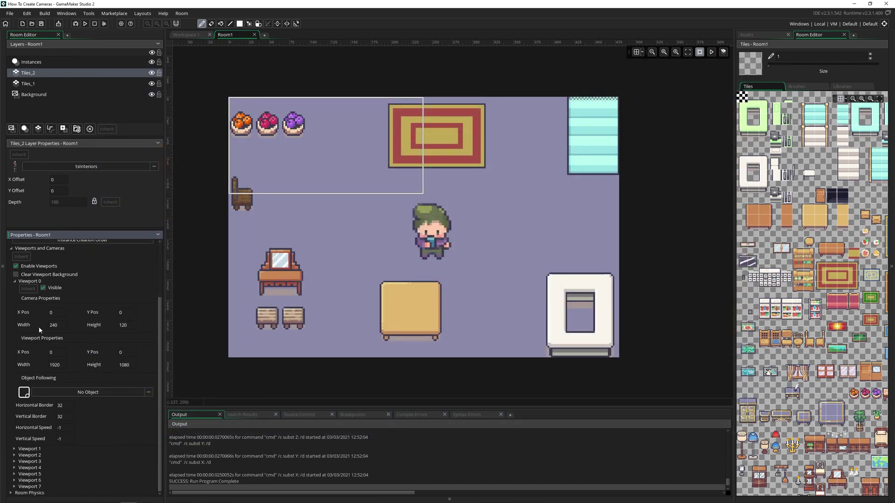
{"action": "left_click", "coordinate": [111, 390]}
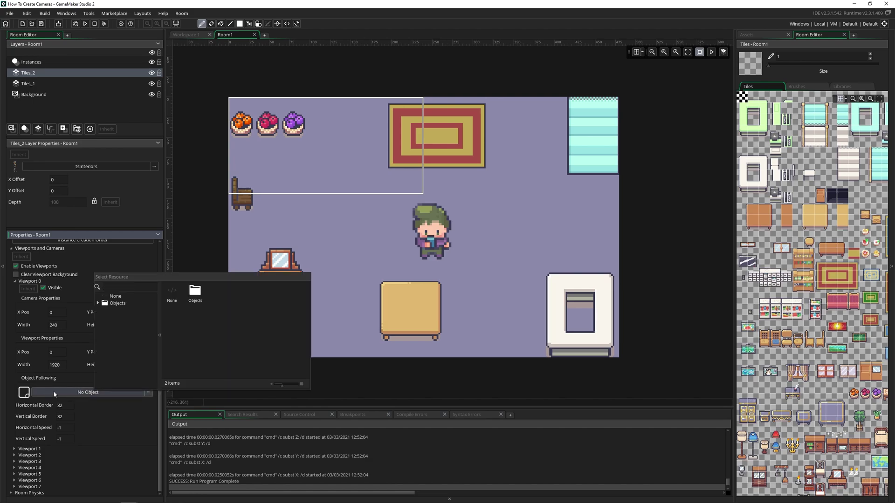
{"action": "double_click", "coordinate": [195, 291]}
{"action": "double_click", "coordinate": [196, 290]}
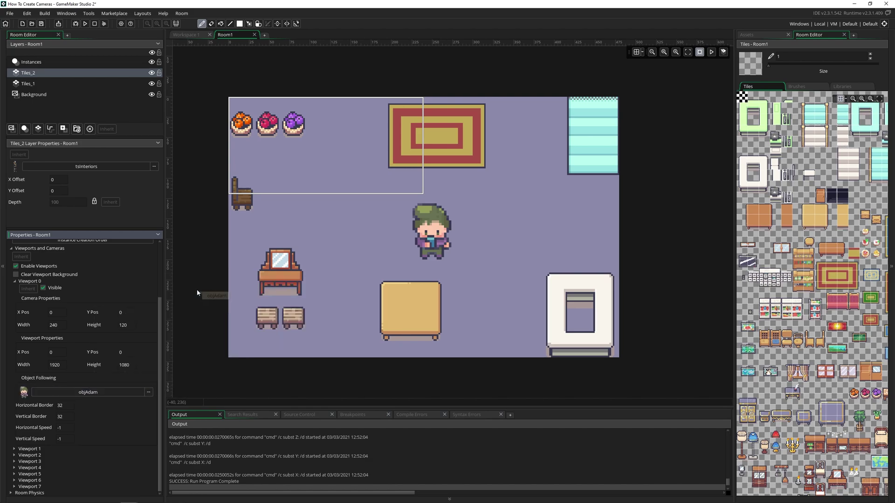
Step: Run the game and walk Adam around with the arrow keys to check the camera tracks him
{"action": "key", "text": "F5"}
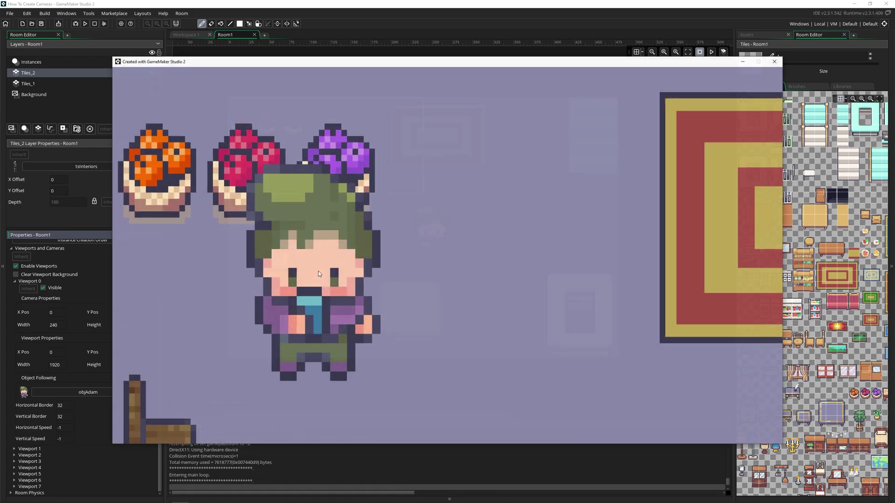
{"action": "key", "text": "Down"}
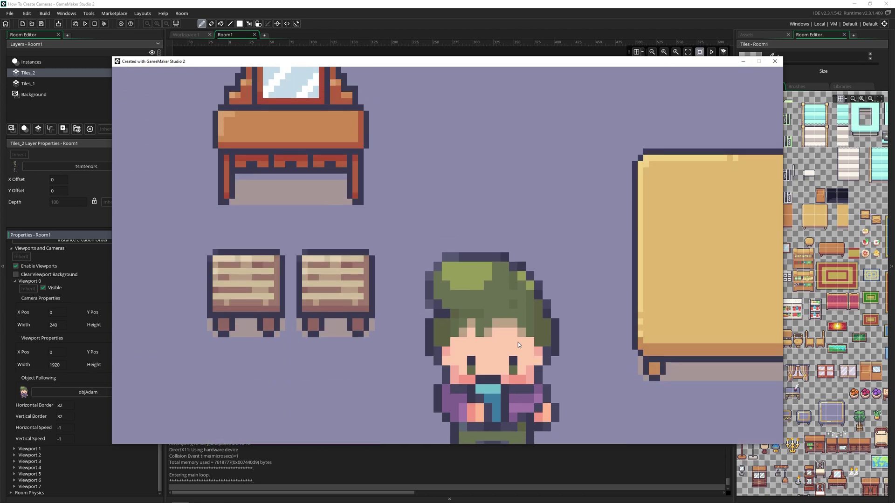
{"action": "key", "text": "Right"}
{"action": "key", "text": "Up"}
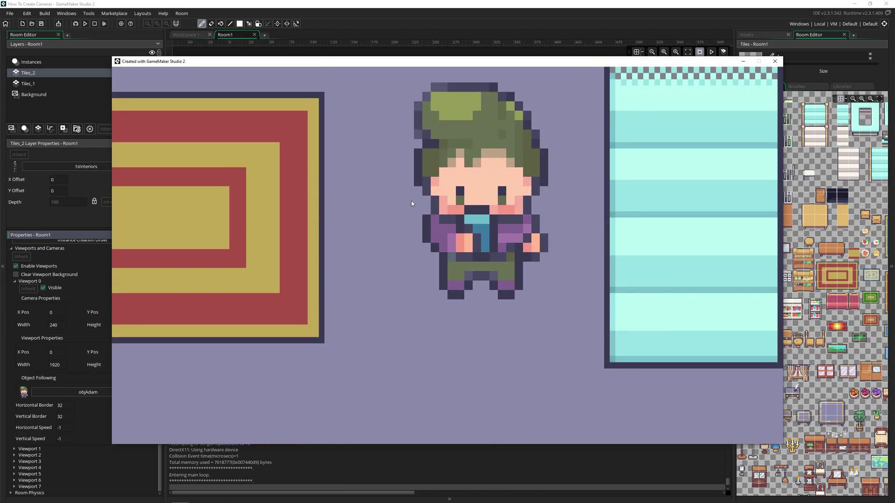
{"action": "key", "text": "Left"}
{"action": "key", "text": "Down"}
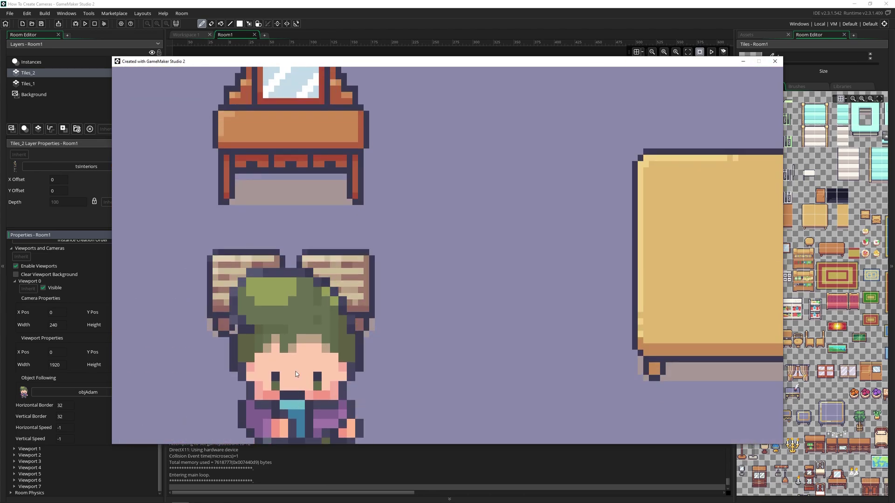
{"action": "key", "text": "Right"}
{"action": "key", "text": "Up"}
{"action": "key", "text": "Right"}
{"action": "key", "text": "Up"}
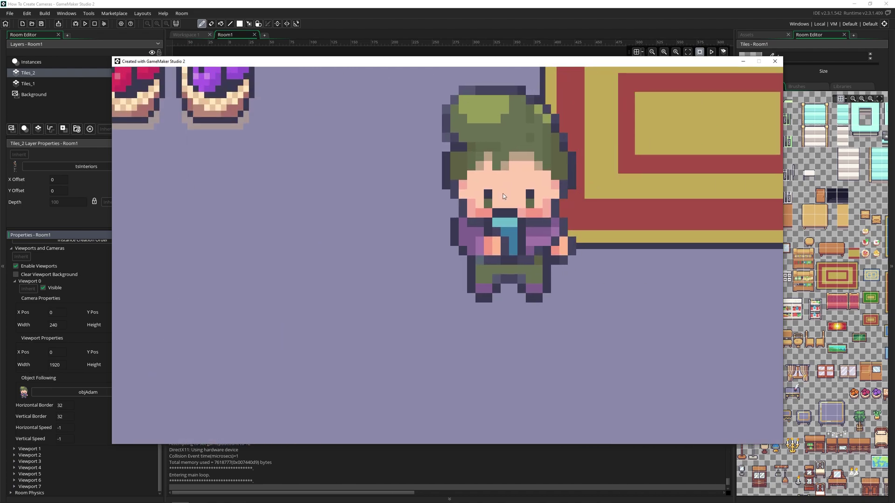
{"action": "key", "text": "Left"}
{"action": "key", "text": "Escape"}
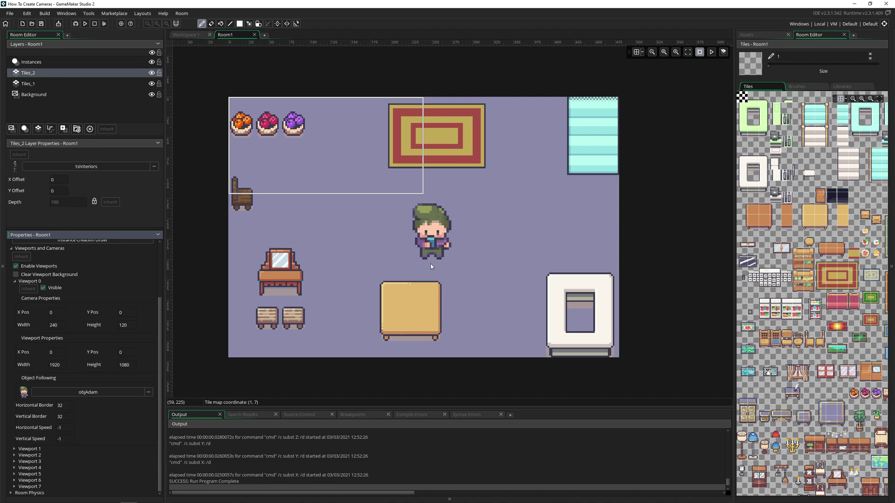
Step: Inspect the follow Vertical Border and Horizontal Speed fields, with borders at 32
{"action": "left_click", "coordinate": [58, 416]}
{"action": "left_click", "coordinate": [67, 429]}
{"action": "left_click", "coordinate": [65, 416]}
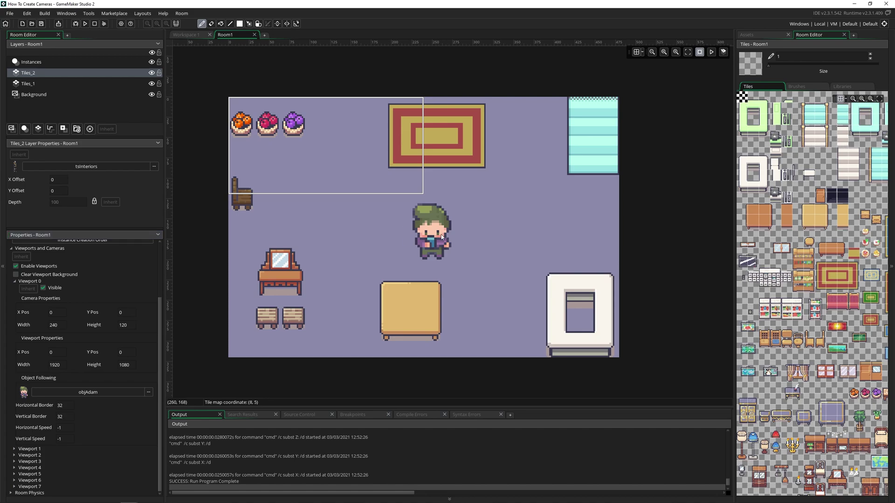
Step: Move objAdam on the Instances layer into the camera area and set both follow borders to 320
{"action": "left_click", "coordinate": [83, 63]}
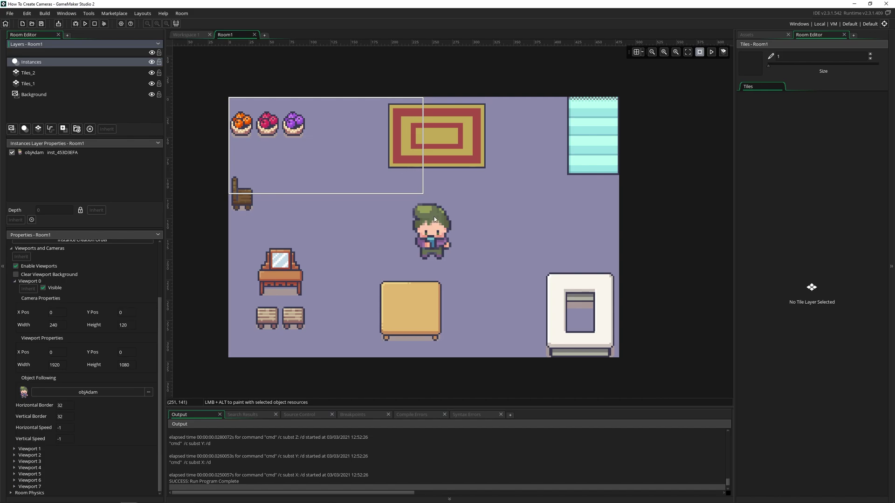
{"action": "left_click_drag", "start_coordinate": [436, 223], "coordinate": [346, 138]}
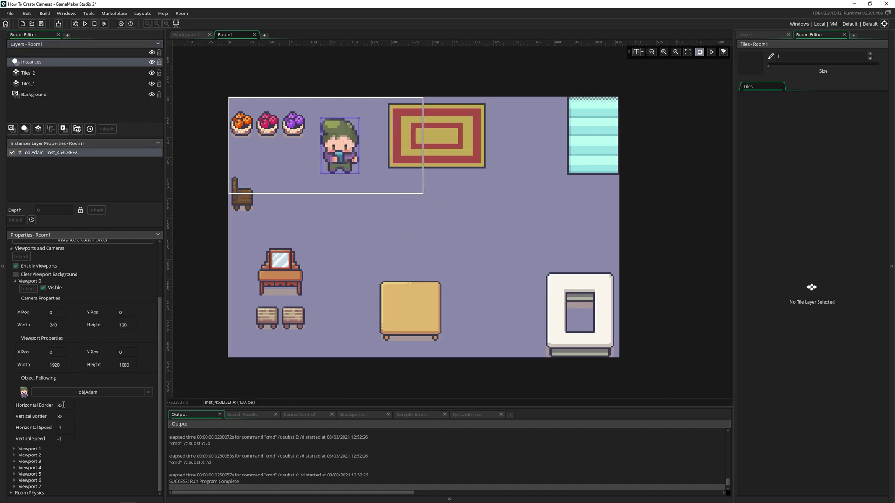
{"action": "left_click", "coordinate": [63, 405]}
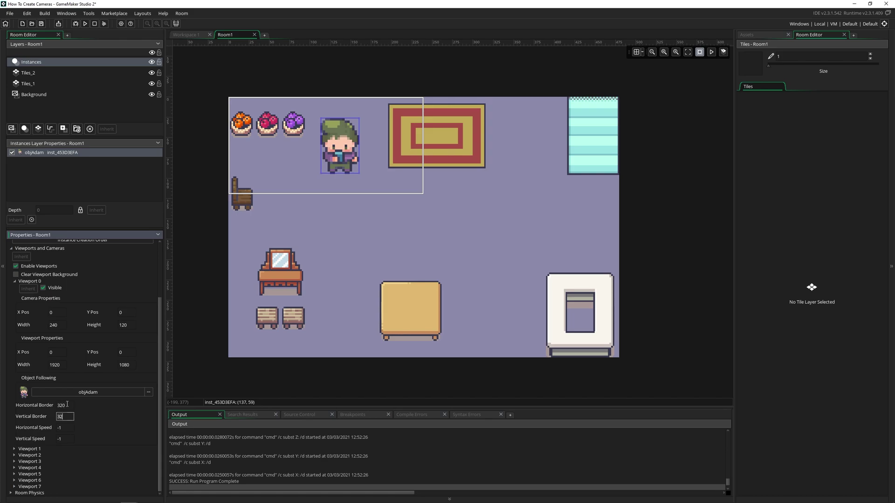
{"action": "key", "text": "Tab"}
{"action": "left_click", "coordinate": [70, 419]}
Step: Test-run the game with the 320 borders, walking Adam around with the arrow keys
{"action": "key", "text": "F5"}
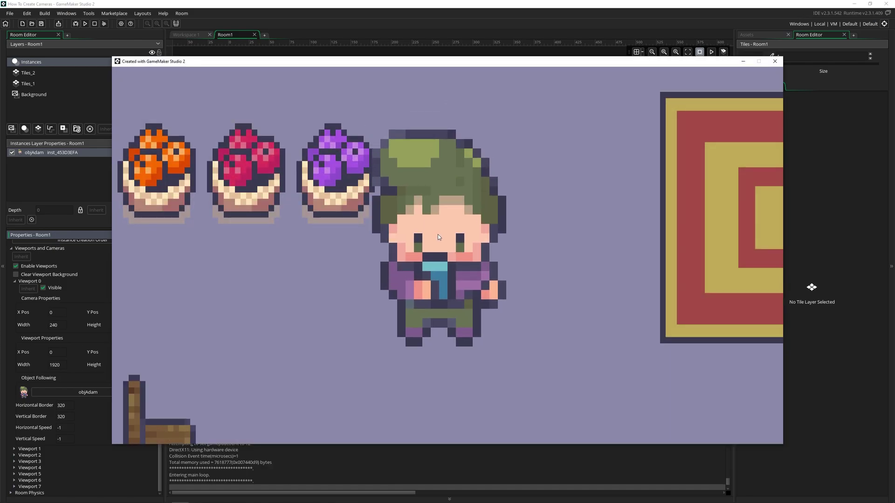
{"action": "key", "text": "Down"}
{"action": "key", "text": "Right"}
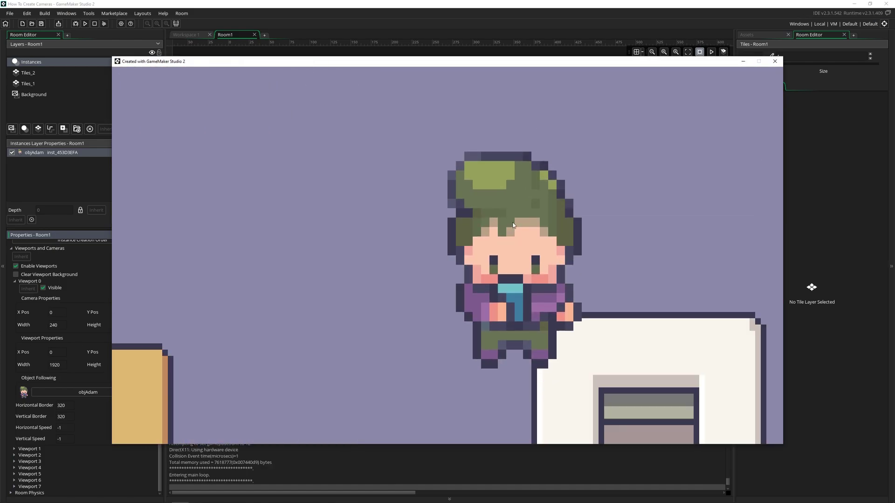
{"action": "key", "text": "Up"}
{"action": "key", "text": "Left"}
{"action": "key", "text": "Escape"}
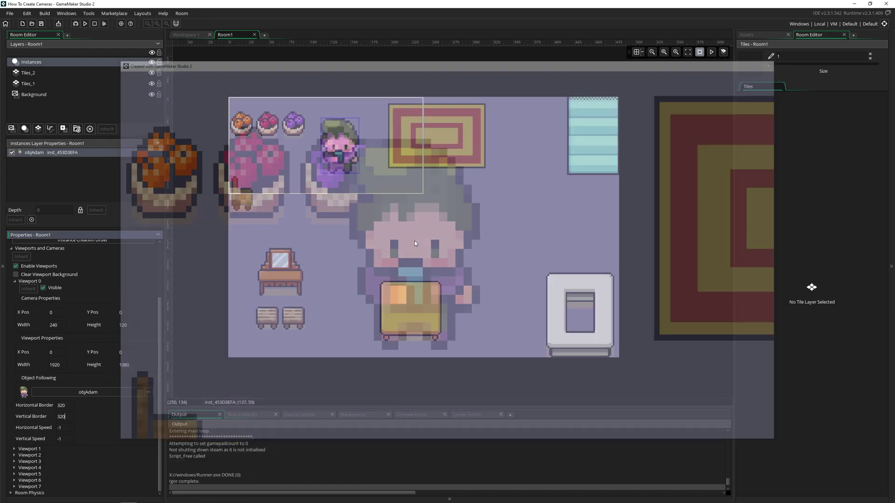
Step: Set Viewport 0's horizontal and vertical follow speeds to 5
{"action": "left_click", "coordinate": [63, 427]}
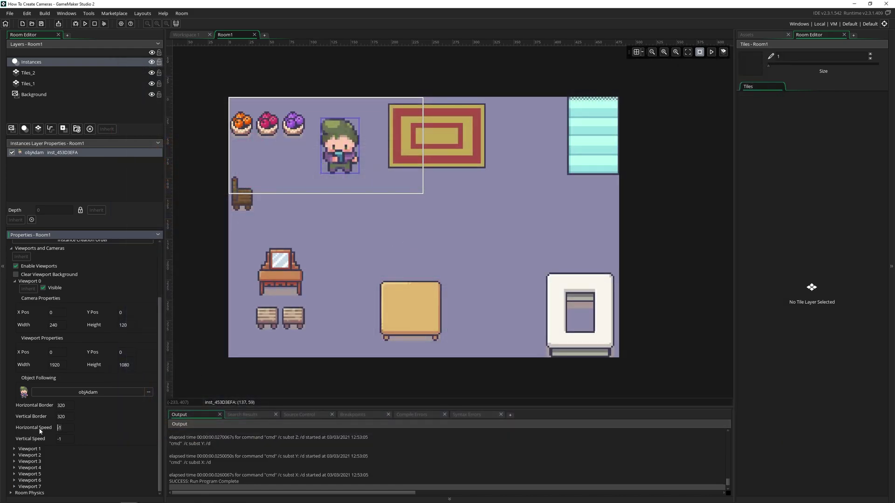
{"action": "type", "text": "5"}
{"action": "key", "text": "Tab"}
{"action": "type", "text": "5"}
Step: Run the game and walk Adam around to watch the camera follow at speed 5, then quit
{"action": "key", "text": "F5"}
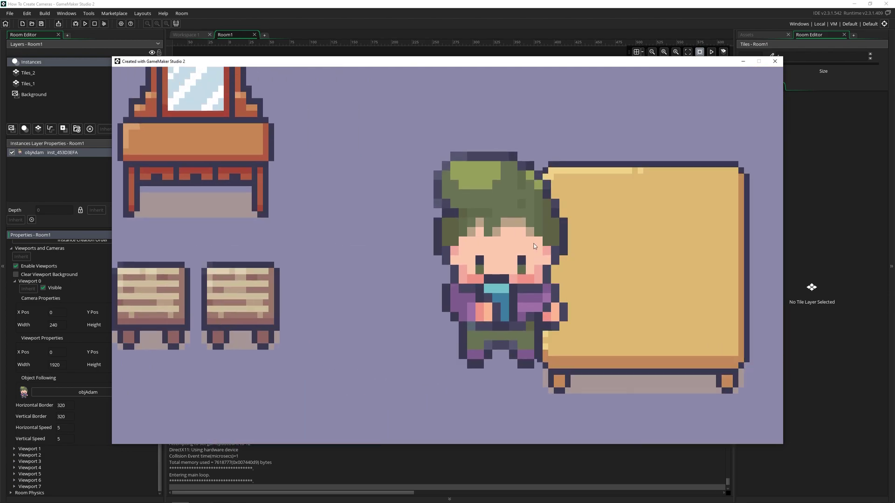
{"action": "key", "text": "Right"}
{"action": "key", "text": "Up"}
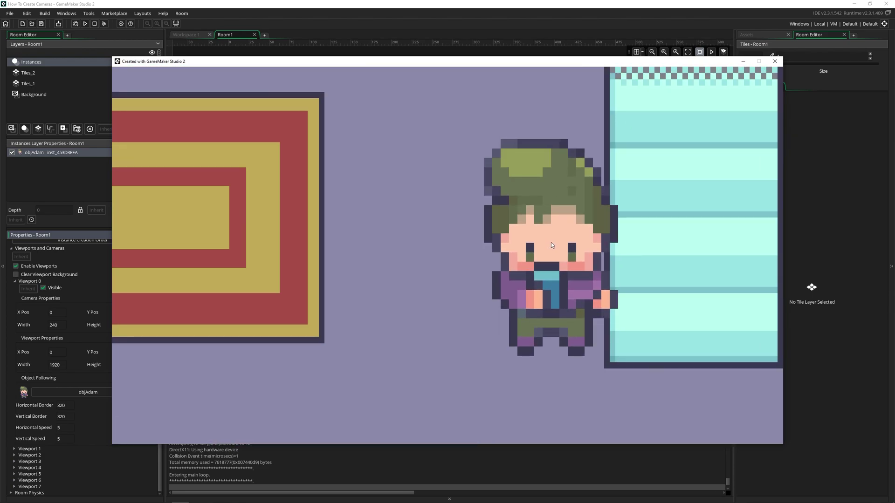
{"action": "key", "text": "Left"}
{"action": "key", "text": "Down"}
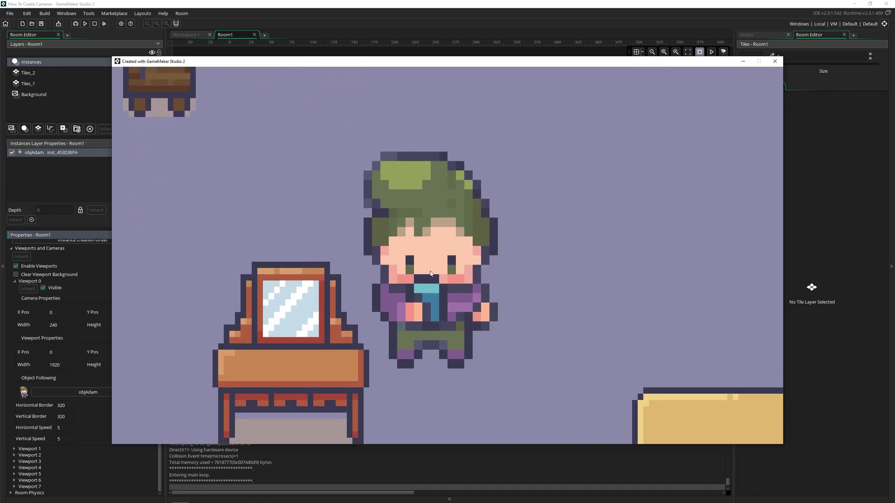
{"action": "key", "text": "Down"}
{"action": "key", "text": "Right"}
{"action": "key", "text": "Up"}
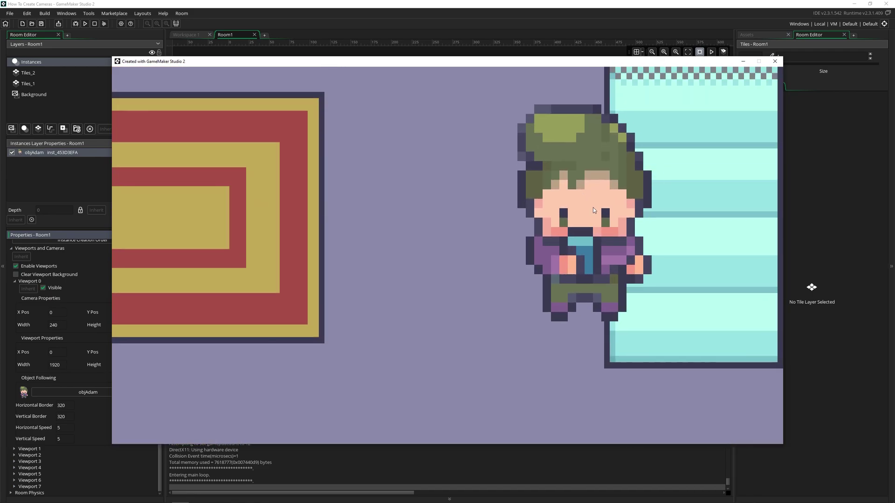
{"action": "key", "text": "Left"}
{"action": "key", "text": "Down"}
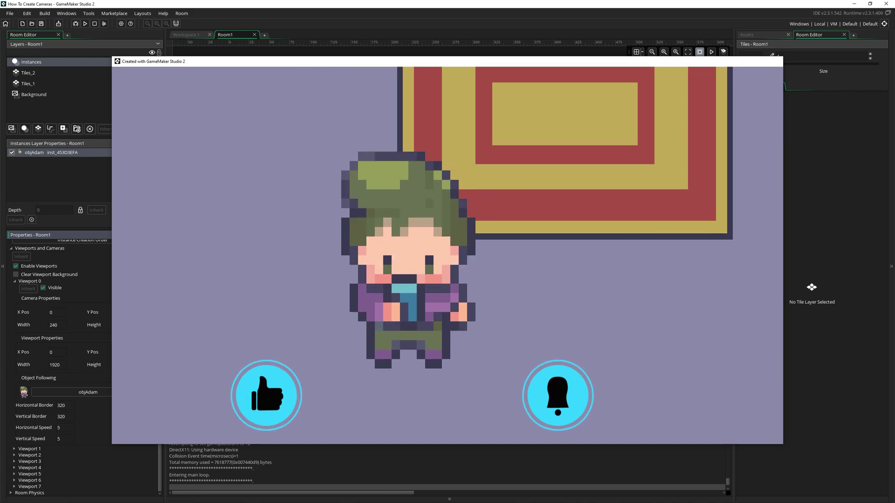
{"action": "key", "text": "alt+F4"}
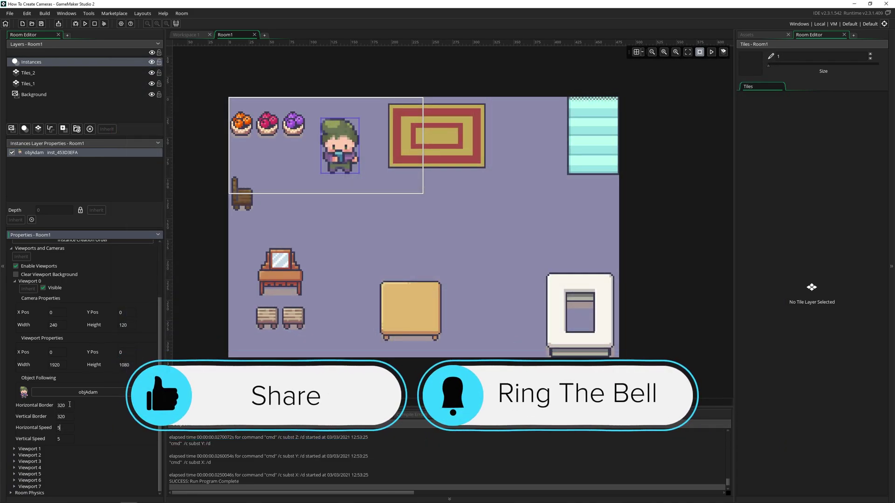
Step: Untick Viewport 0 Visible and Enable Viewports, then return to Workspace 1 with objAdam's code
{"action": "left_click", "coordinate": [52, 289]}
{"action": "left_click", "coordinate": [43, 267]}
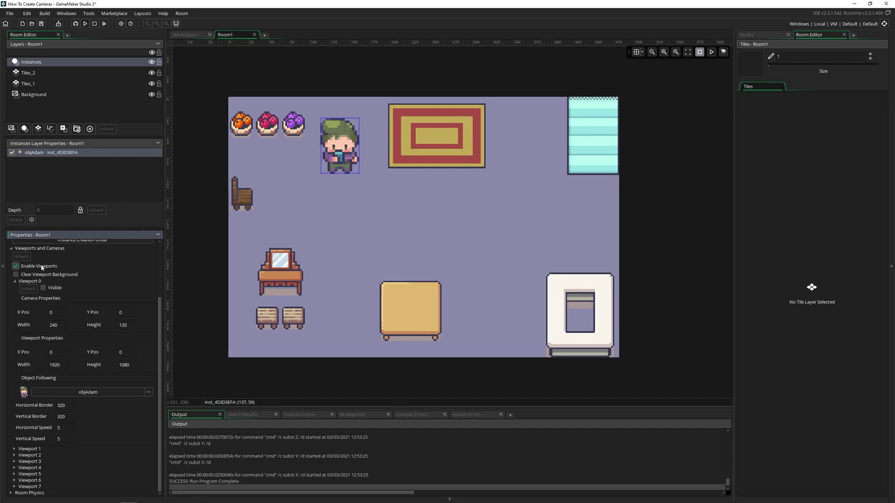
{"action": "scroll", "coordinate": [56, 298], "scroll_direction": "up", "scroll_amount": 3}
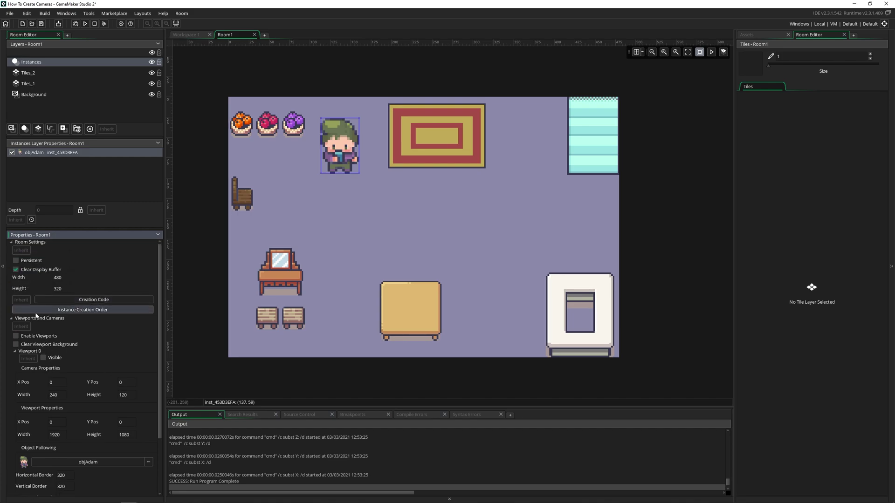
{"action": "left_click", "coordinate": [11, 320]}
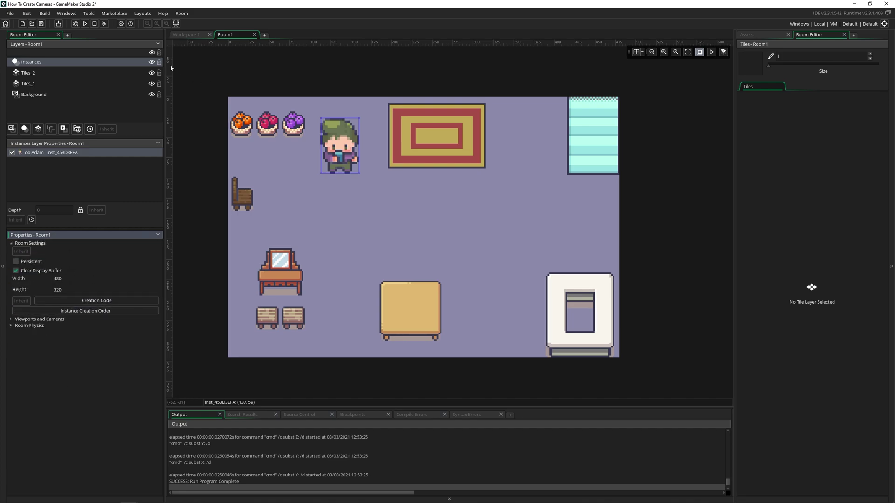
{"action": "left_click", "coordinate": [187, 35]}
{"action": "key", "text": "ctrl+alt+Left"}
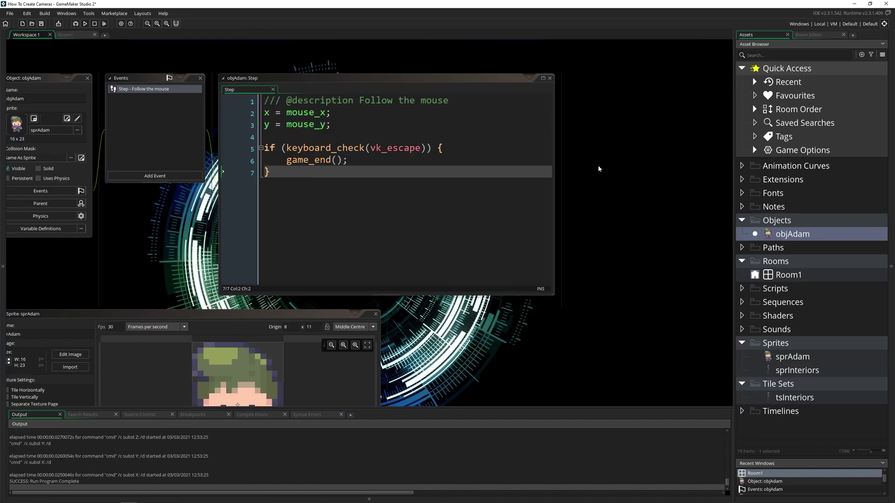
Step: Create a new object in the Objects group named objCamera
{"action": "right_click", "coordinate": [770, 222]}
{"action": "mouse_move", "coordinate": [774, 223]}
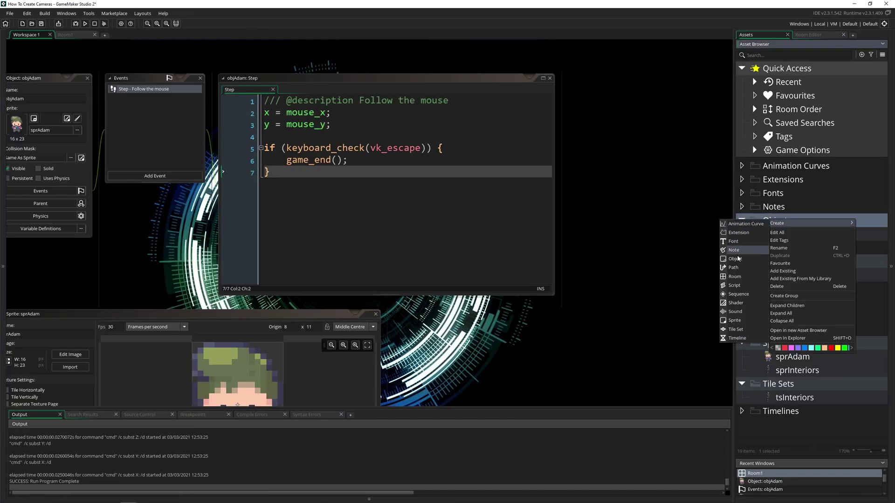
{"action": "left_click", "coordinate": [740, 259]}
{"action": "type", "text": "objCamera"}
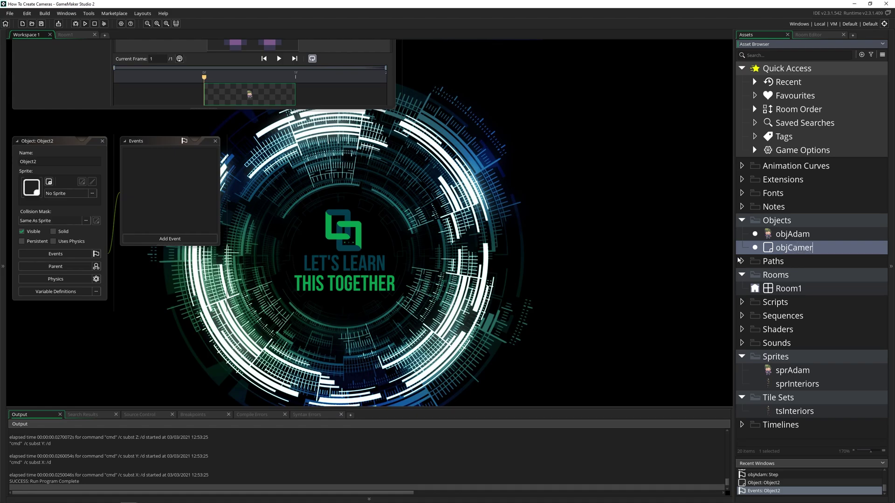
{"action": "key", "text": "Return"}
Step: Drag an objCamera instance from the Asset Browser into Room1 beside objAdam
{"action": "scroll", "coordinate": [474, 239], "scroll_direction": "up", "scroll_amount": 5}
{"action": "scroll", "coordinate": [474, 238], "scroll_direction": "up", "scroll_amount": 3}
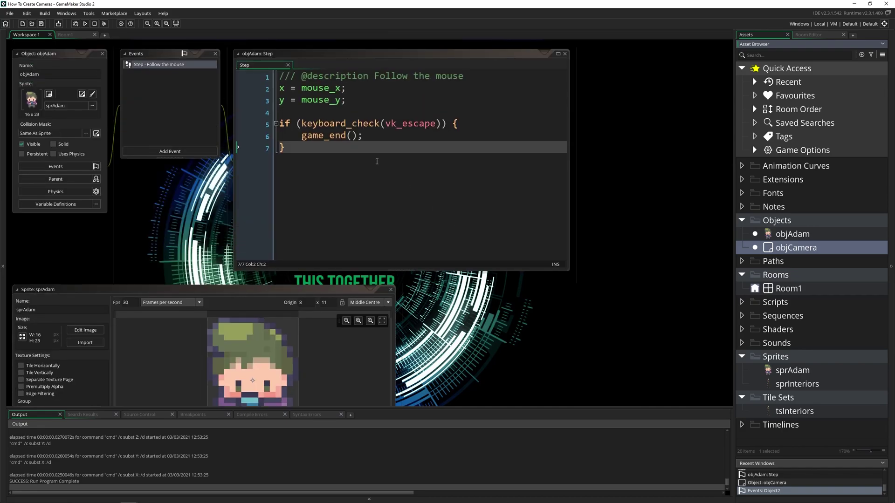
{"action": "left_click", "coordinate": [379, 159]}
{"action": "scroll", "coordinate": [574, 281], "scroll_direction": "down", "scroll_amount": 7}
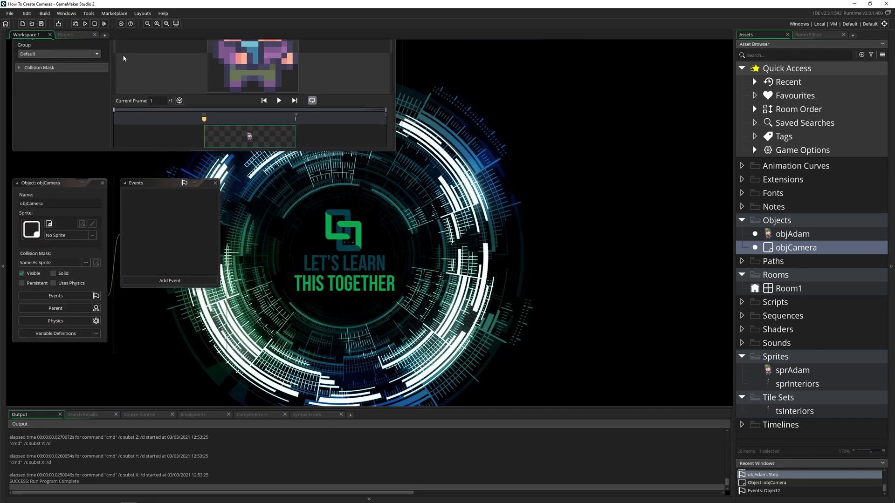
{"action": "left_click", "coordinate": [85, 34]}
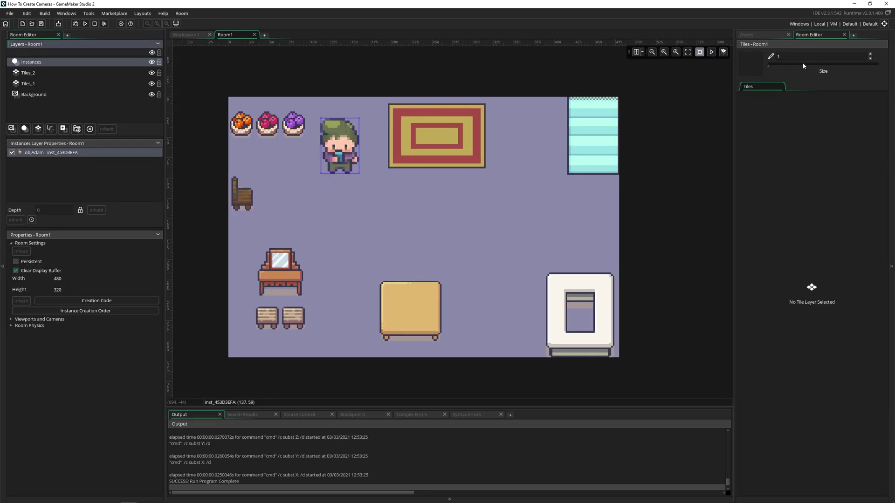
{"action": "left_click", "coordinate": [747, 35]}
{"action": "left_click_drag", "start_coordinate": [787, 247], "coordinate": [239, 103]}
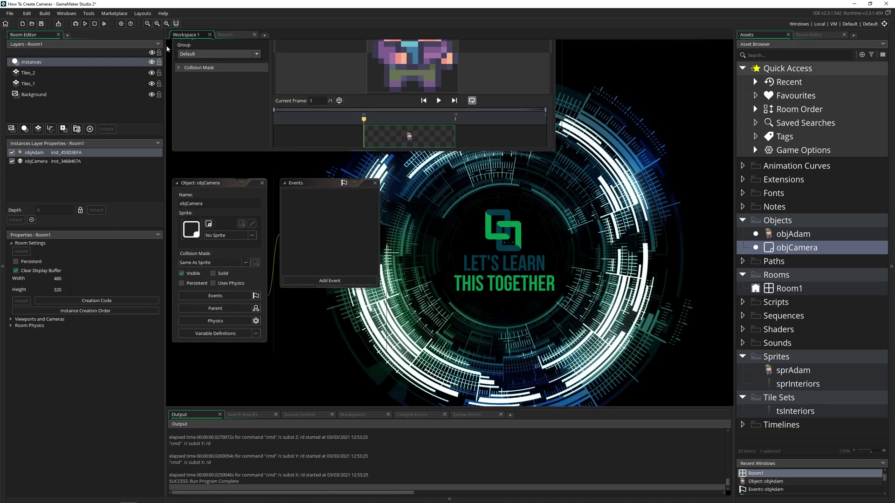
Step: Add a Create event to objCamera with the description 'Create camera'
{"action": "left_click", "coordinate": [185, 34]}
{"action": "left_click", "coordinate": [3, 266]}
{"action": "left_click", "coordinate": [171, 281]}
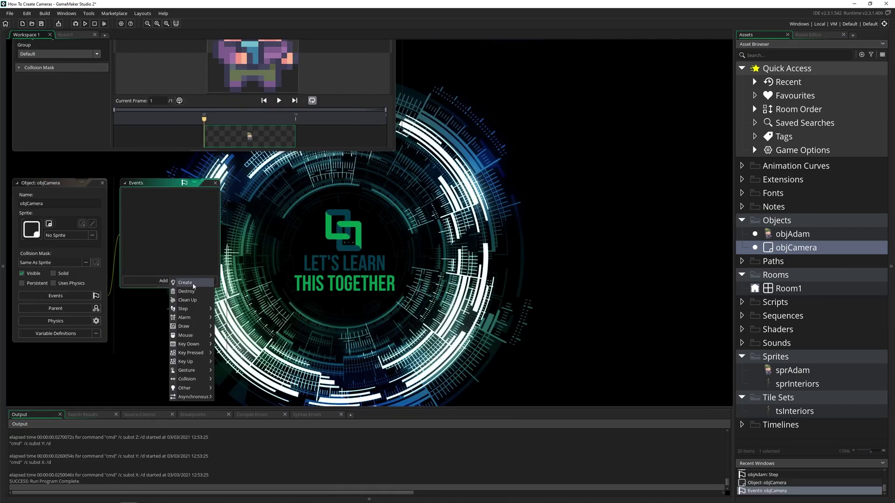
{"action": "left_click", "coordinate": [194, 282]}
{"action": "type", "text": "Create camera"}
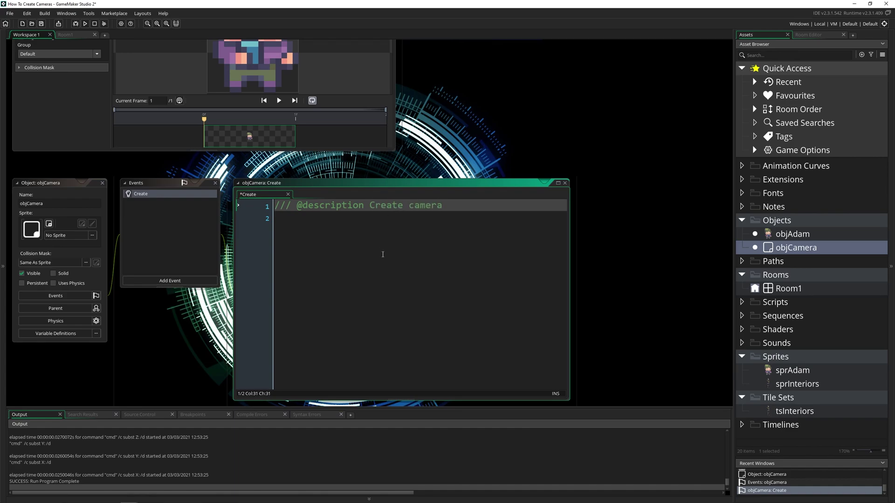
{"action": "key", "text": "Down"}
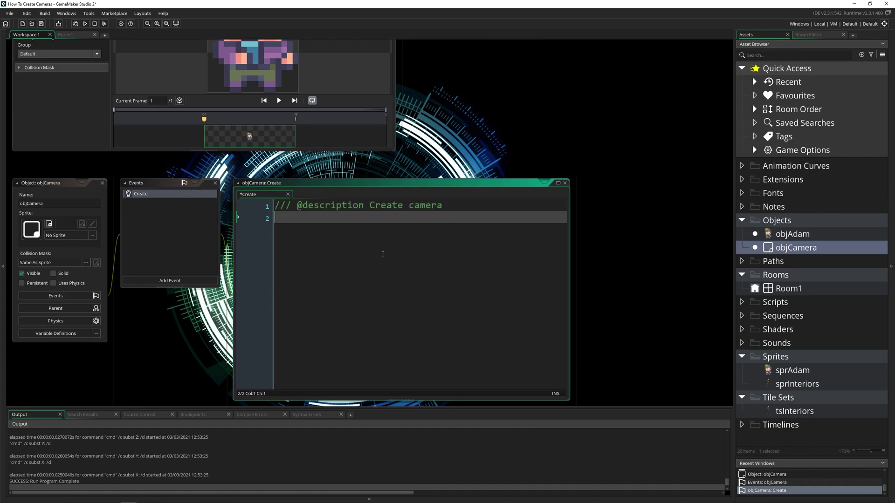
{"action": "key", "text": "Return"}
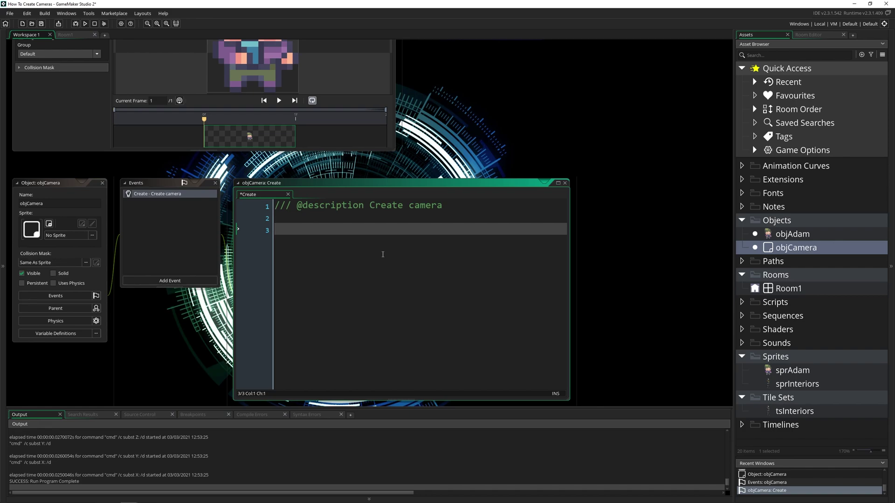
{"action": "left_click", "coordinate": [68, 35]}
{"action": "left_click", "coordinate": [186, 34]}
Step: Write var myCam = camera_create_view(0, 0, 240, 120); on line 3
{"action": "type", "text": "var myCam = camera_create"}
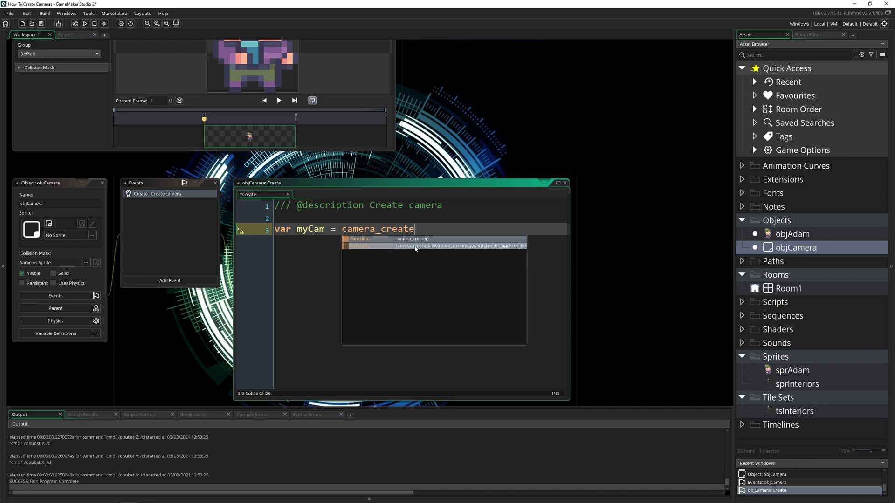
{"action": "left_click", "coordinate": [415, 248]}
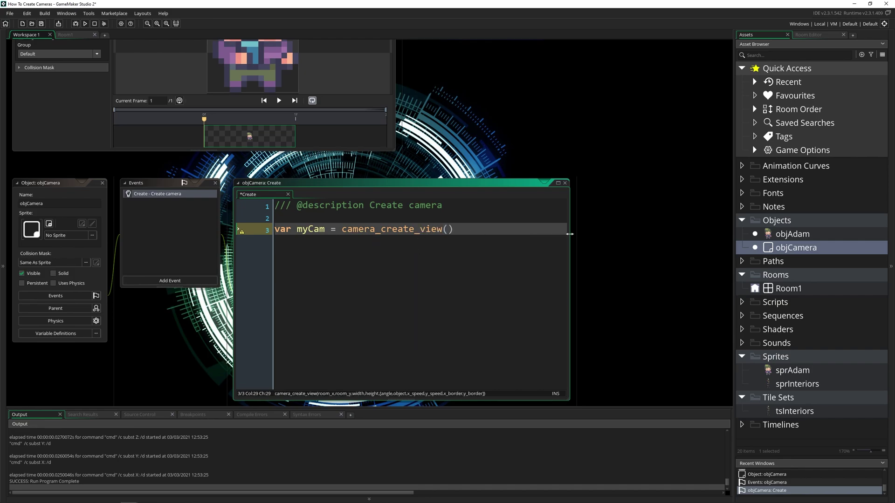
{"action": "left_click_drag", "start_coordinate": [569, 234], "coordinate": [698, 232]}
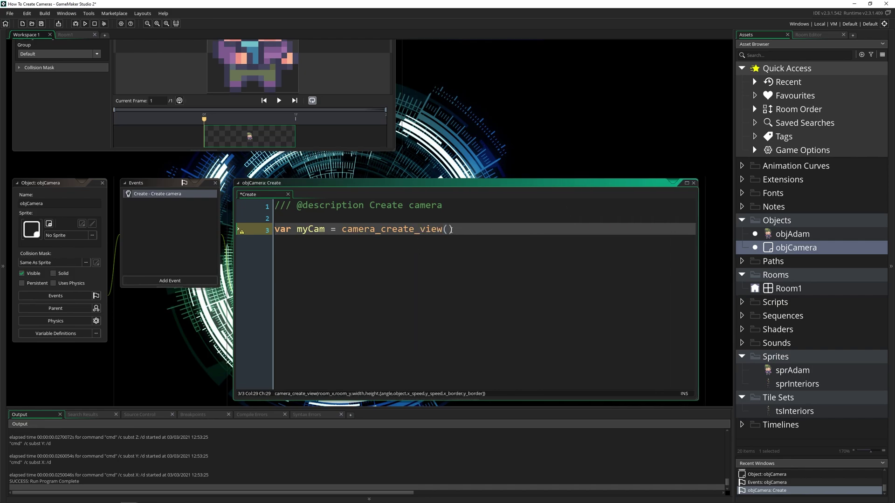
{"action": "left_click", "coordinate": [448, 228]}
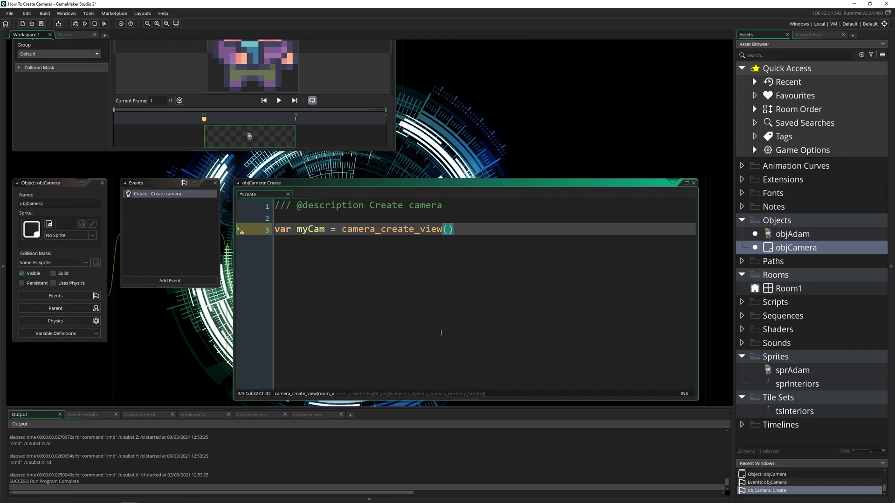
{"action": "type", "text": "0, 0,"}
{"action": "type", "text": "240, 120"}
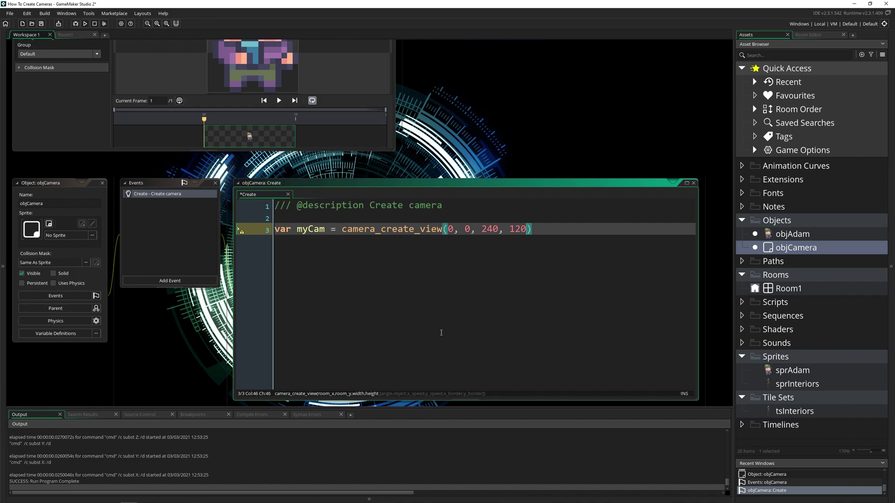
{"action": "type", "text": ")"}
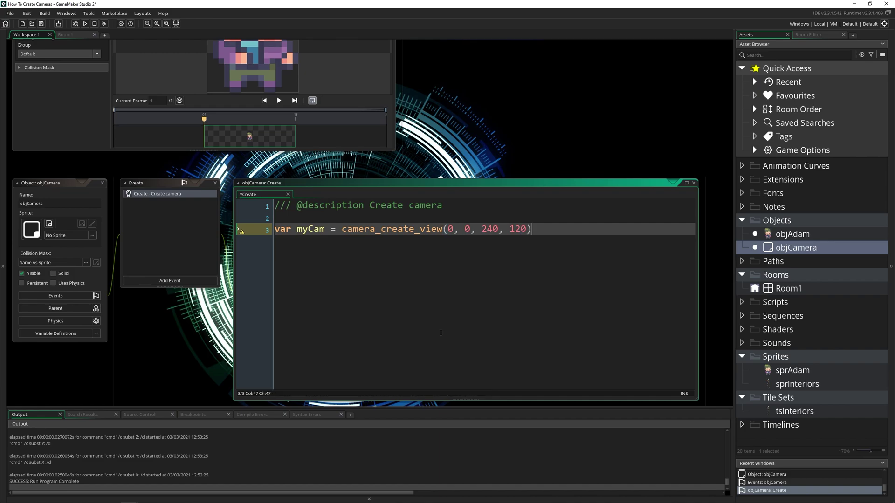
{"action": "left_click", "coordinate": [513, 236]}
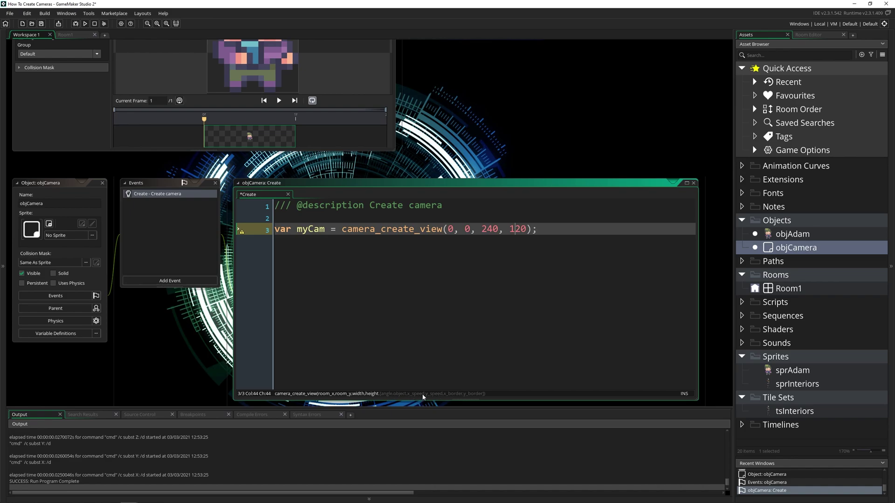
{"action": "left_click", "coordinate": [582, 246]}
{"action": "key", "text": "Return"}
{"action": "key", "text": "Return"}
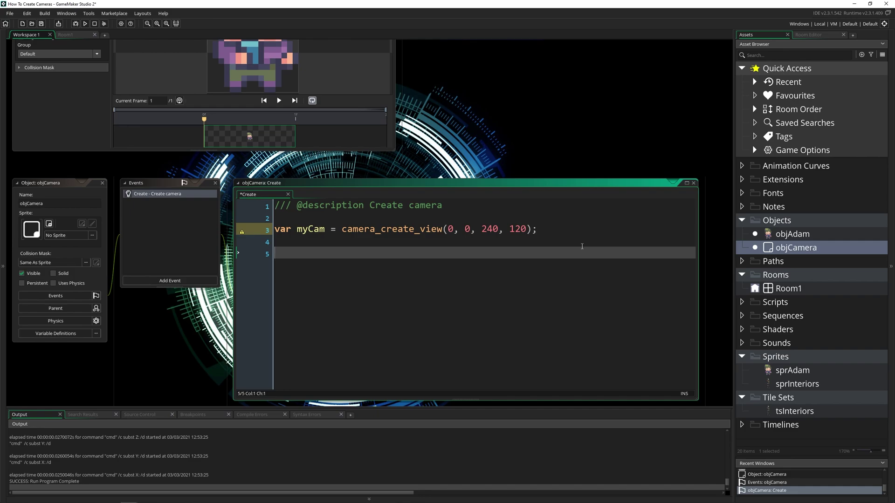
Step: Write view_visible[0] = true; on line 5, checking Room1's viewport settings
{"action": "type", "text": "view_visible["}
{"action": "scroll", "coordinate": [326, 261], "scroll_direction": "down", "scroll_amount": 1}
{"action": "left_click", "coordinate": [281, 254]}
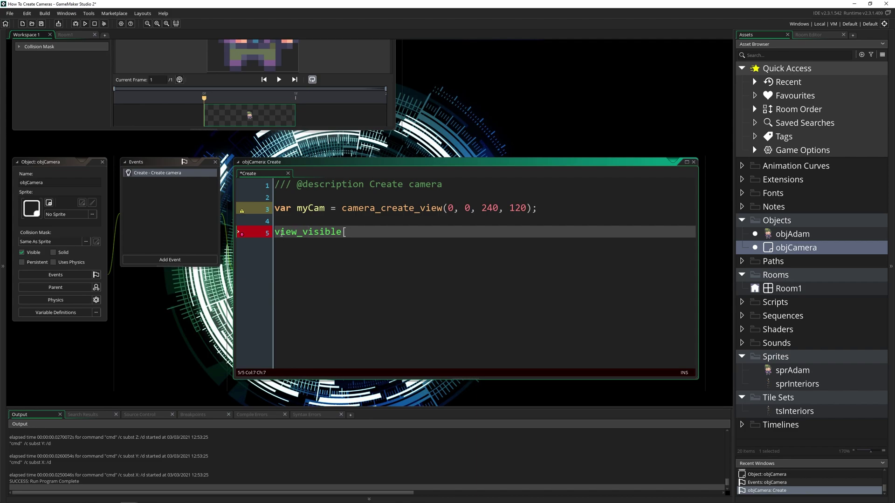
{"action": "left_click", "coordinate": [363, 232]}
{"action": "left_click", "coordinate": [79, 35]}
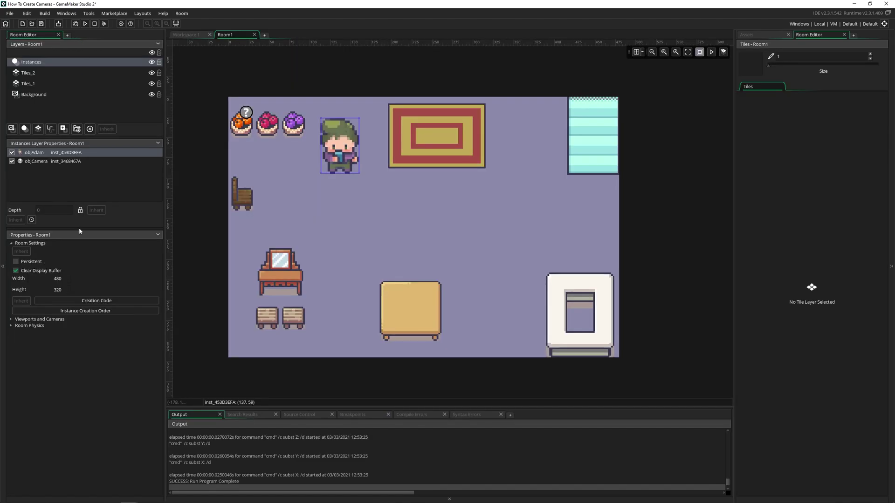
{"action": "left_click", "coordinate": [15, 352]}
{"action": "left_click", "coordinate": [14, 353]}
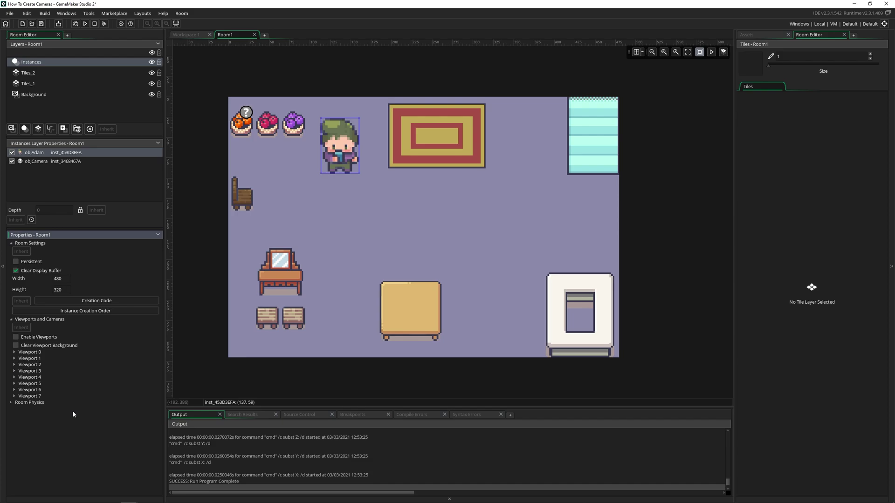
{"action": "left_click", "coordinate": [187, 34]}
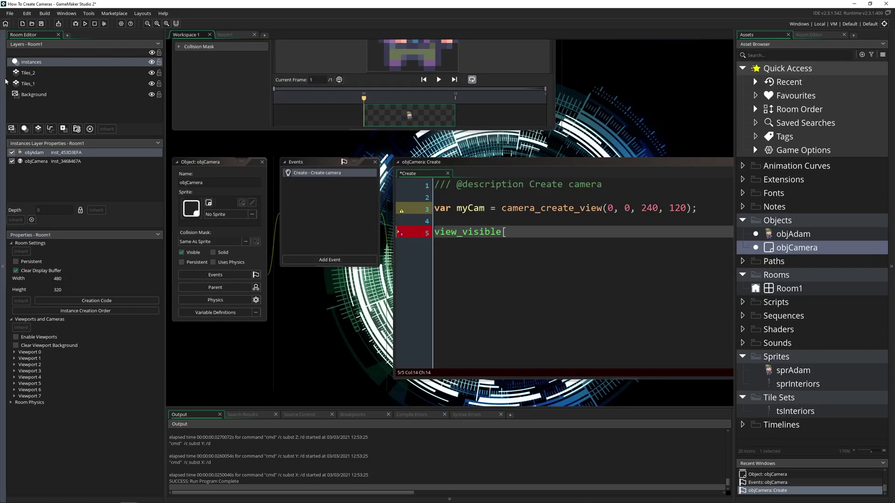
{"action": "left_click", "coordinate": [2, 267]}
{"action": "type", "text": "0"}
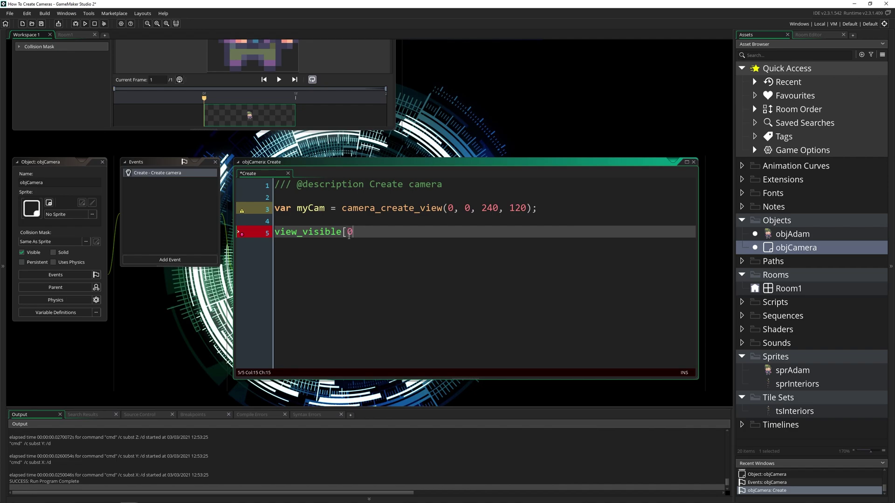
{"action": "type", "text": "] = true;"}
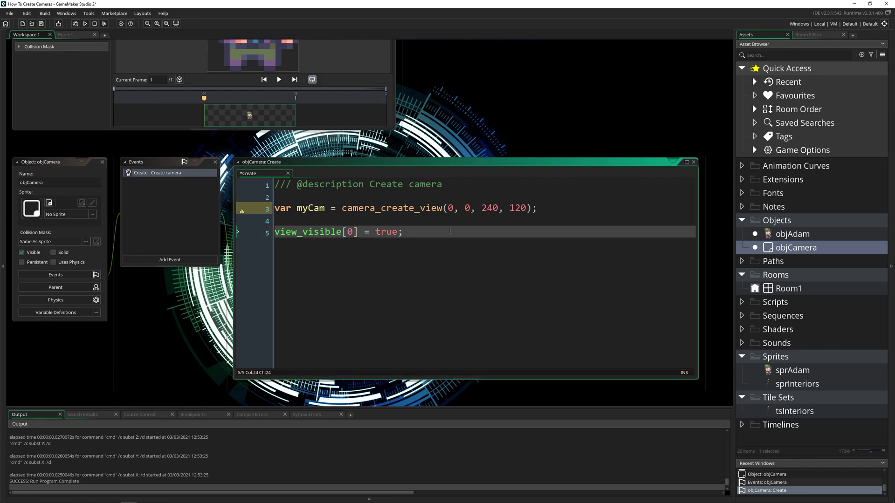
{"action": "left_click_drag", "start_coordinate": [357, 232], "coordinate": [276, 232]}
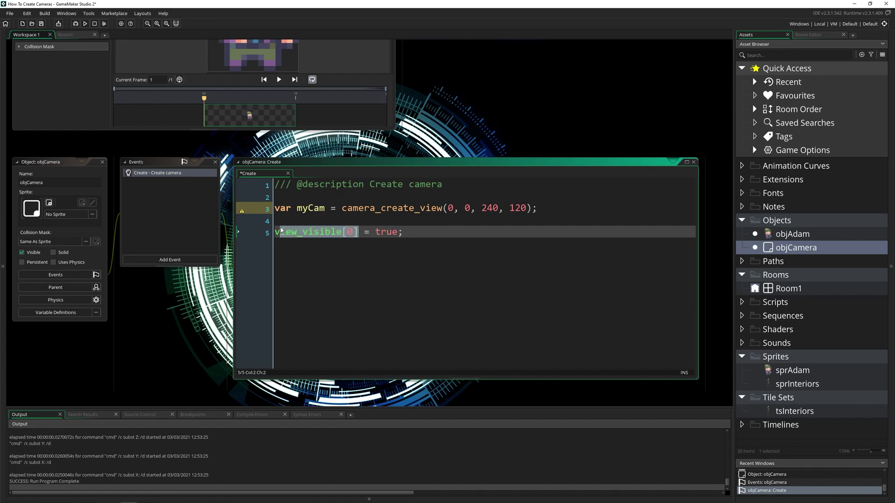
{"action": "left_click", "coordinate": [297, 231]}
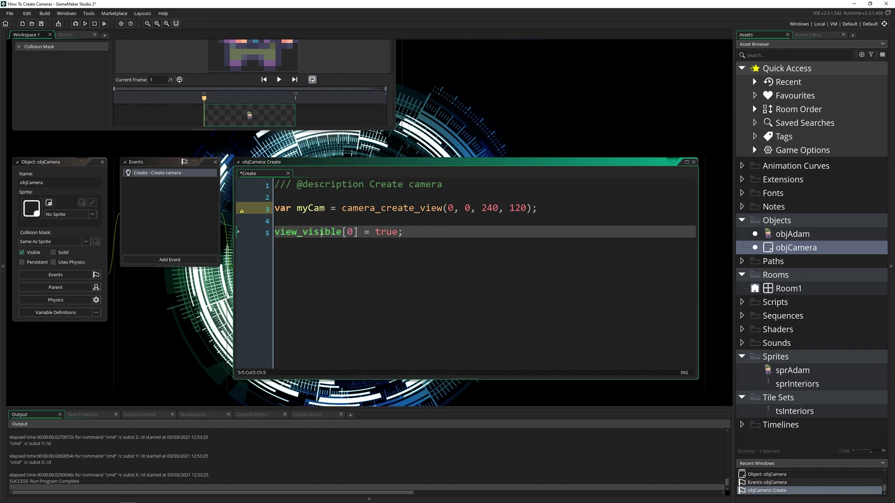
{"action": "left_click", "coordinate": [450, 232]}
Step: Add view_enabled[0] = true; on line 6, comparing with Room1's Viewport 0 settings
{"action": "key", "text": "Return"}
{"action": "type", "text": "vi"}
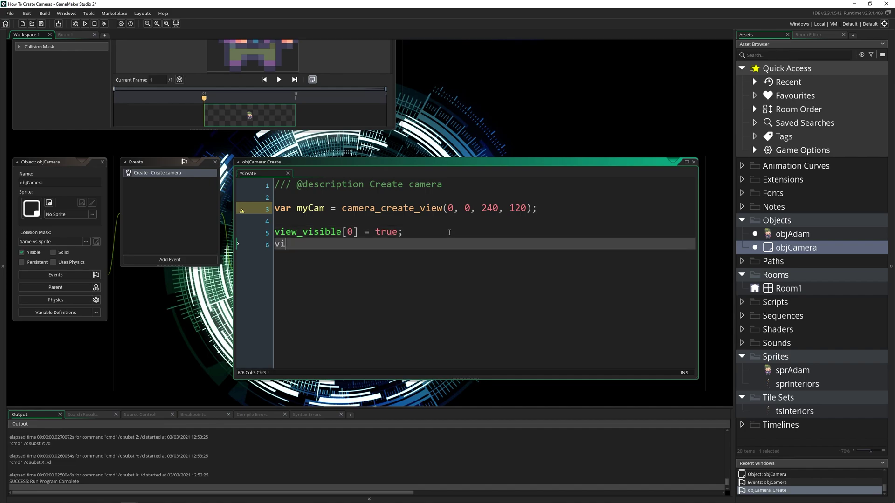
{"action": "type", "text": "ew_enabled"}
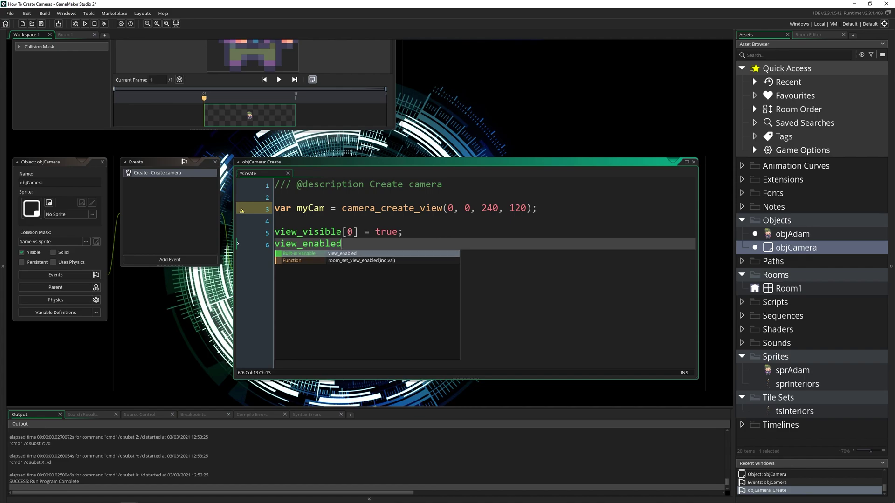
{"action": "key", "text": "Escape"}
{"action": "type", "text": "[0"}
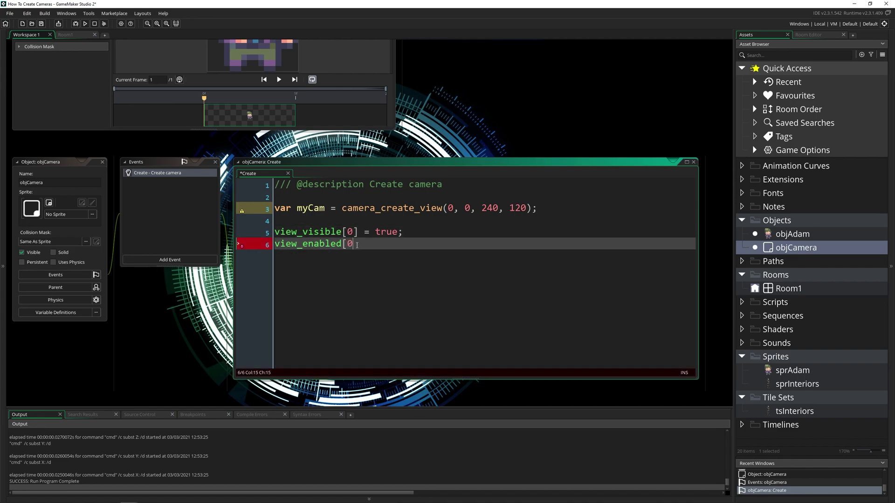
{"action": "type", "text": "] = true;"}
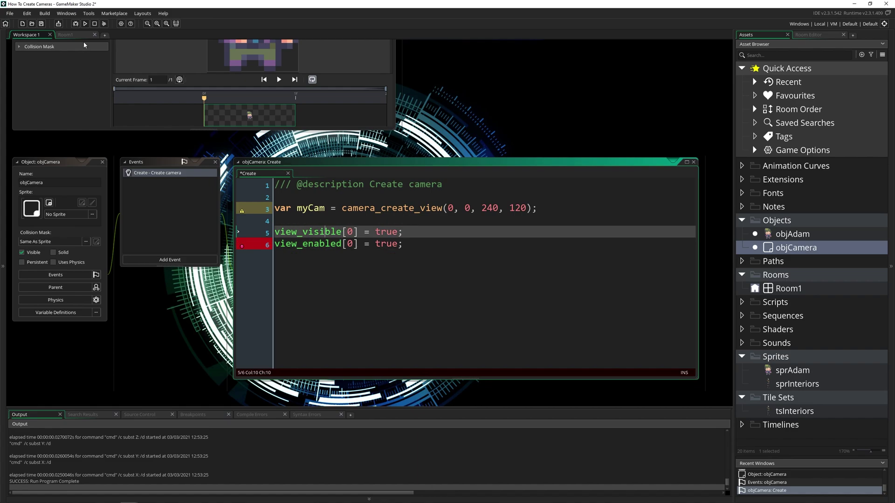
{"action": "left_click", "coordinate": [71, 34]}
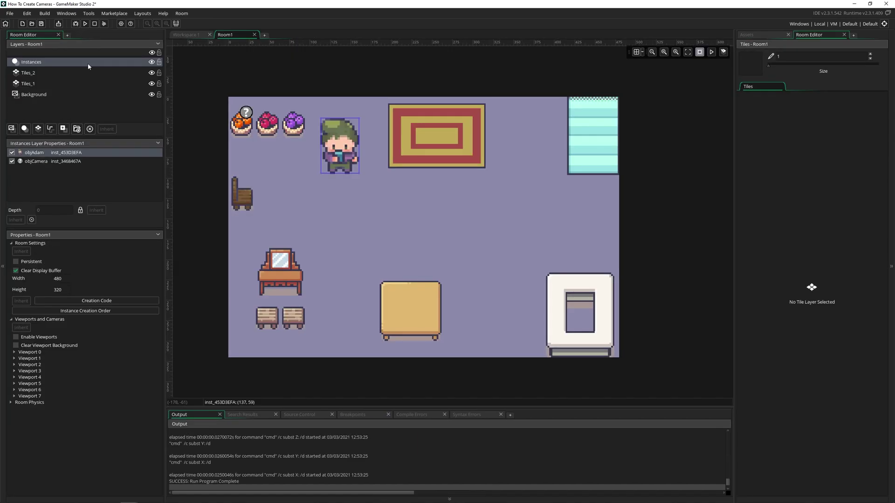
{"action": "left_click", "coordinate": [23, 352]}
{"action": "left_click", "coordinate": [185, 35]}
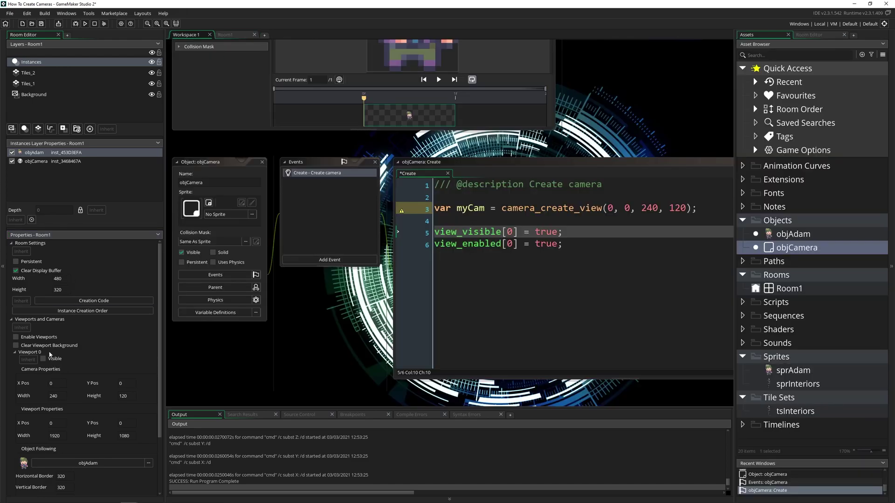
{"action": "left_click", "coordinate": [41, 336]}
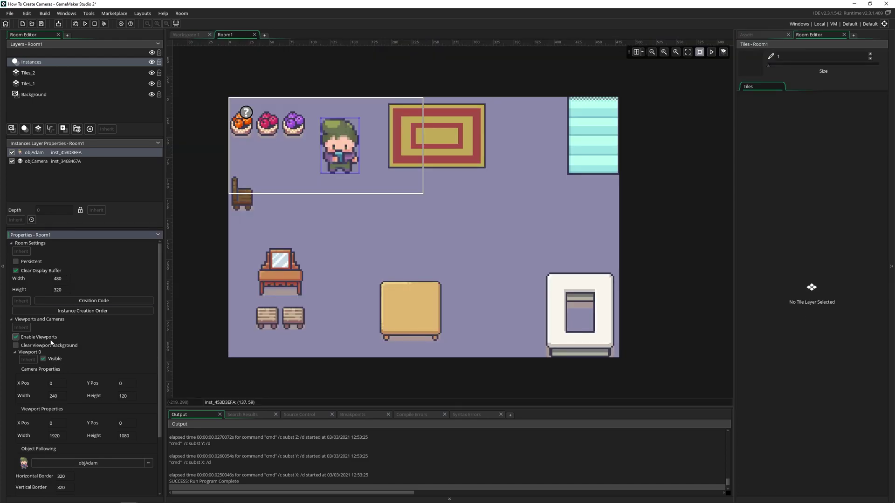
{"action": "left_click", "coordinate": [15, 337]}
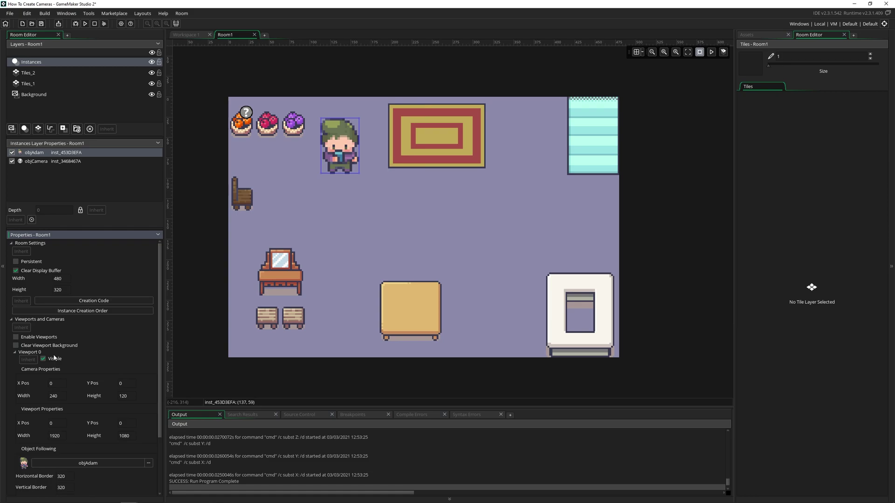
{"action": "left_click", "coordinate": [185, 34]}
Step: Add view_set_camera(0, myCam); on line 8 of the Create code
{"action": "scroll", "coordinate": [293, 242], "scroll_direction": "down", "scroll_amount": 1, "text": "ctrl"}
{"action": "left_click", "coordinate": [514, 218]}
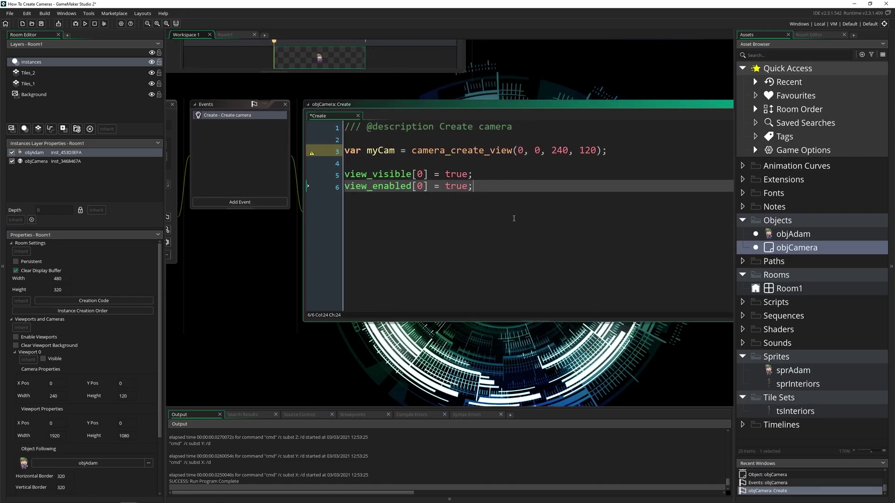
{"action": "key", "text": "Return"}
{"action": "key", "text": "Return"}
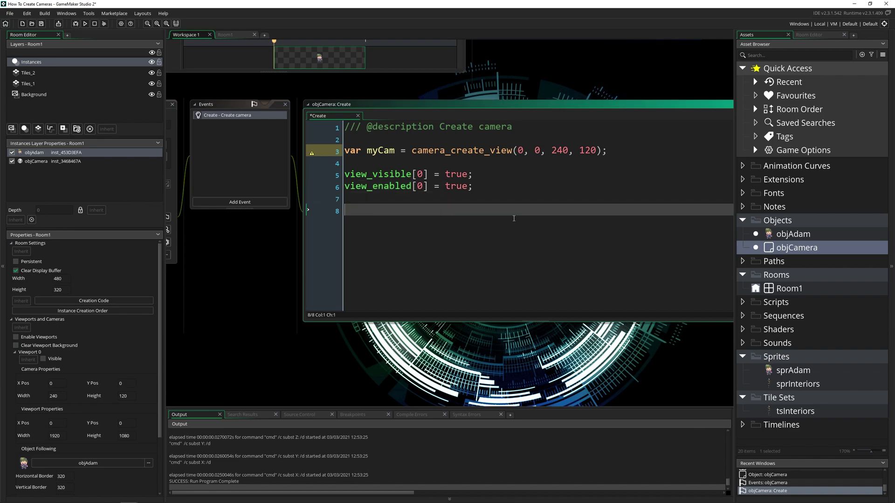
{"action": "type", "text": "view_set_camera"}
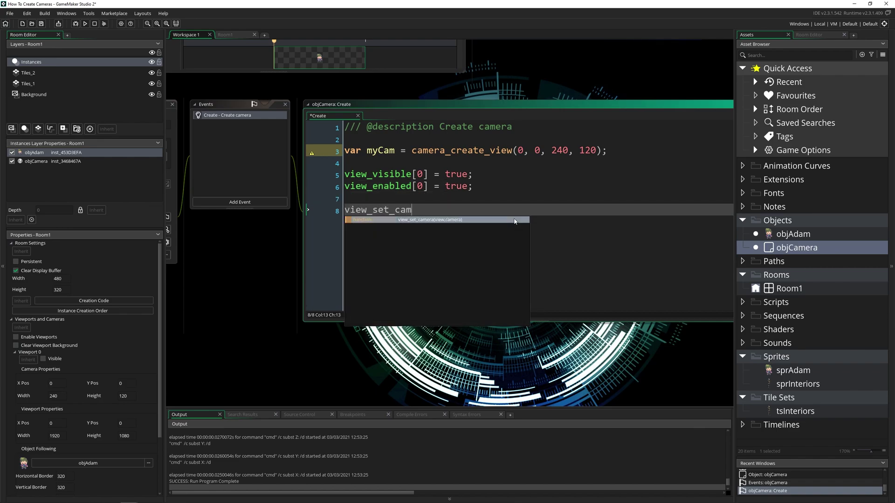
{"action": "left_click", "coordinate": [392, 211]}
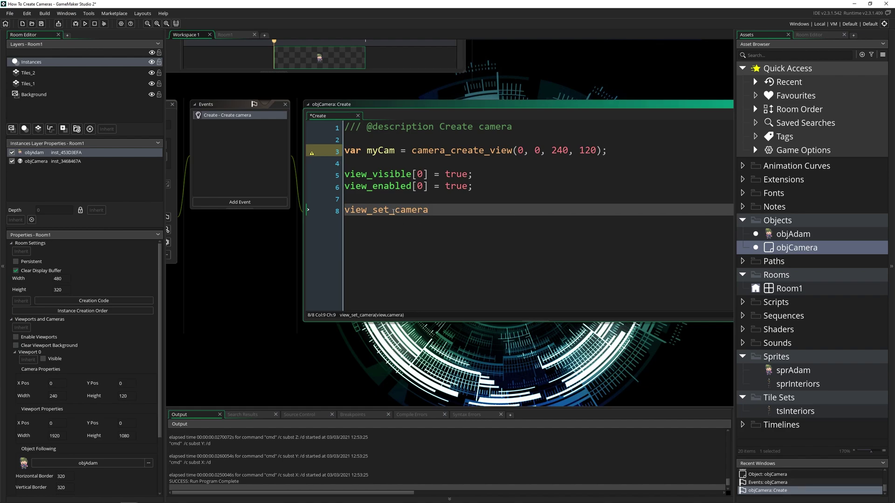
{"action": "left_click", "coordinate": [454, 211]}
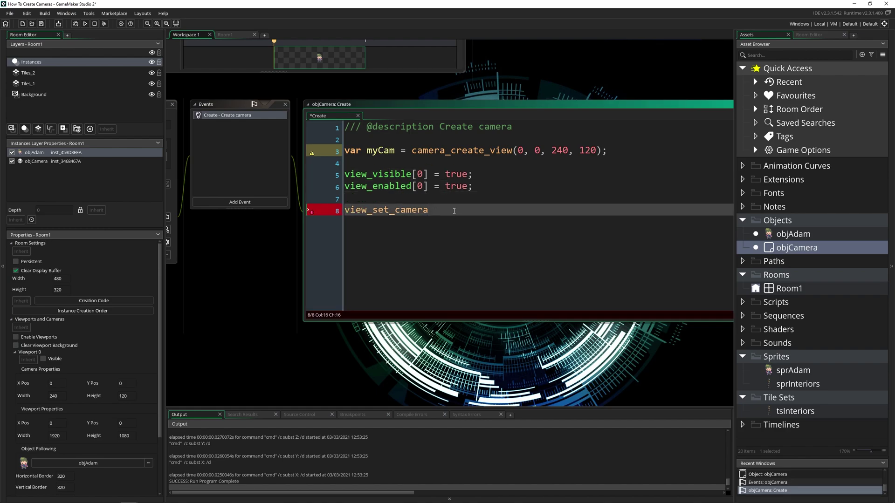
{"action": "type", "text": "(0, myCam);"}
{"action": "left_click", "coordinate": [389, 149]}
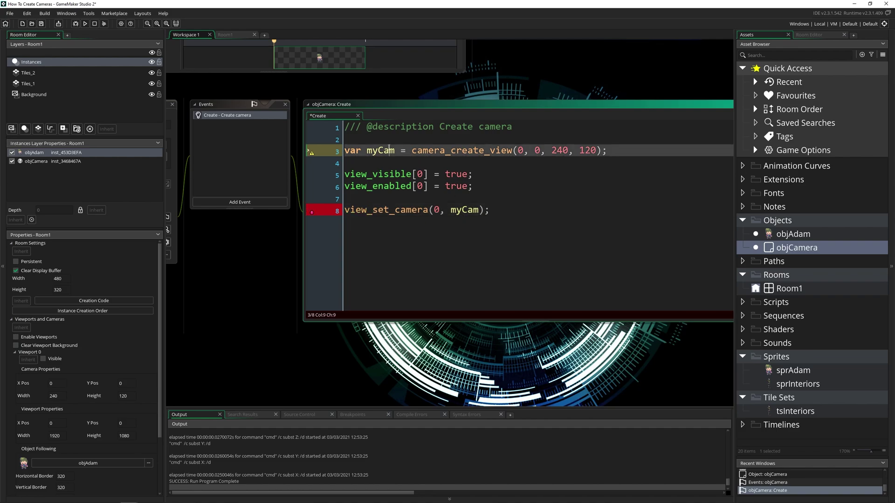
{"action": "left_click_drag", "start_coordinate": [472, 186], "coordinate": [345, 175]}
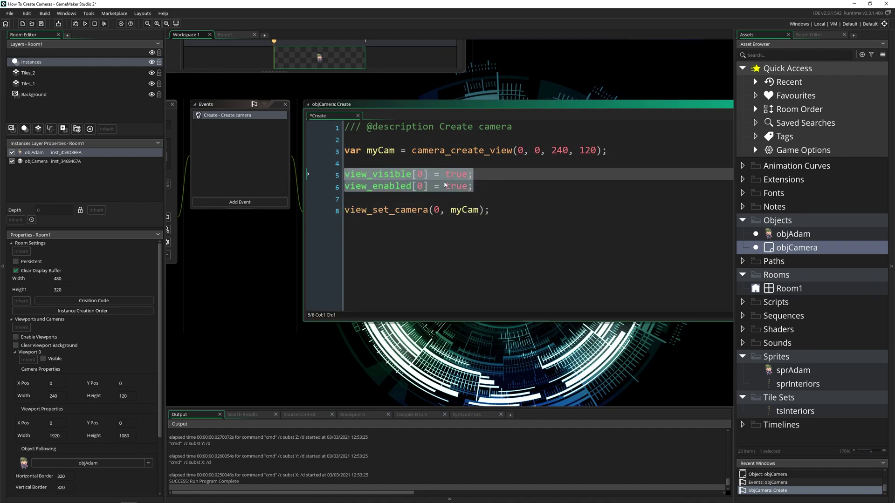
{"action": "left_click", "coordinate": [461, 210]}
{"action": "left_click", "coordinate": [501, 214]}
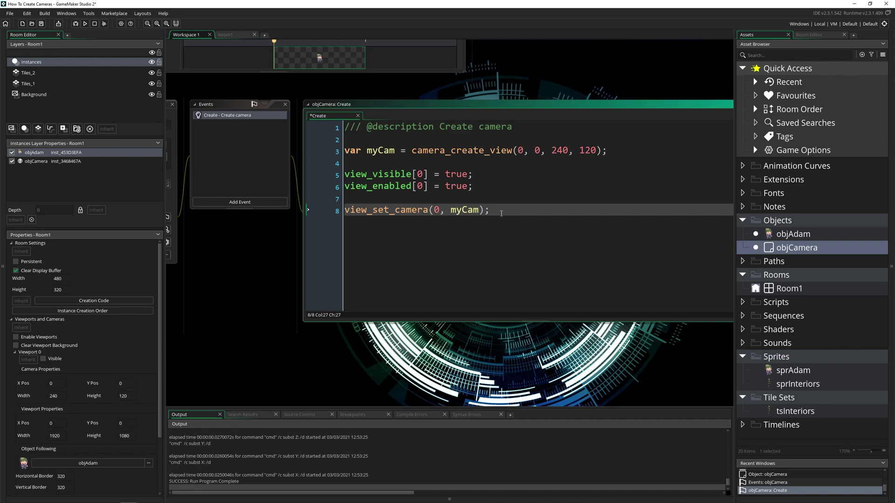
Step: Save and run the game, walk the character around, then stop the game
{"action": "key", "text": "F5"}
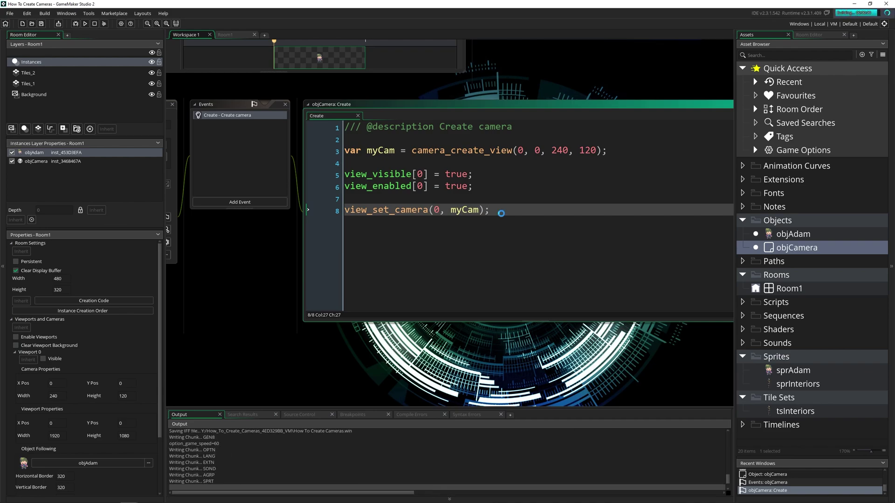
{"action": "key", "text": "Left"}
{"action": "key", "text": "Down"}
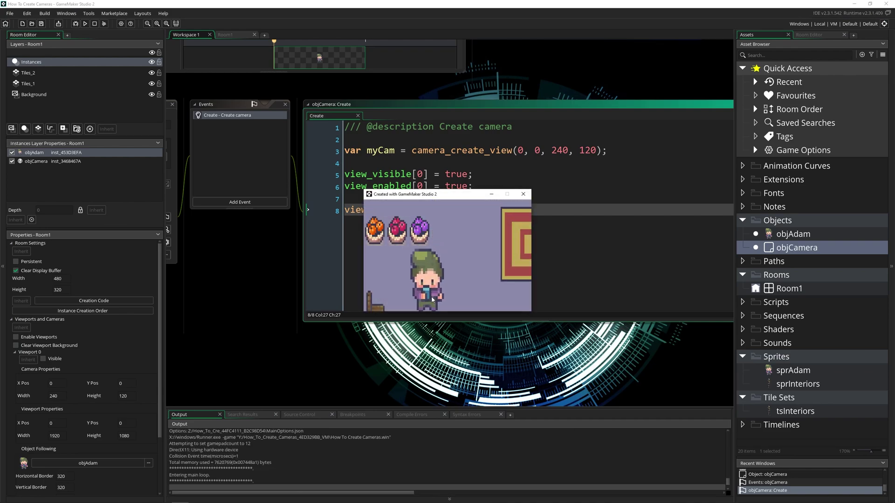
{"action": "key", "text": "Right"}
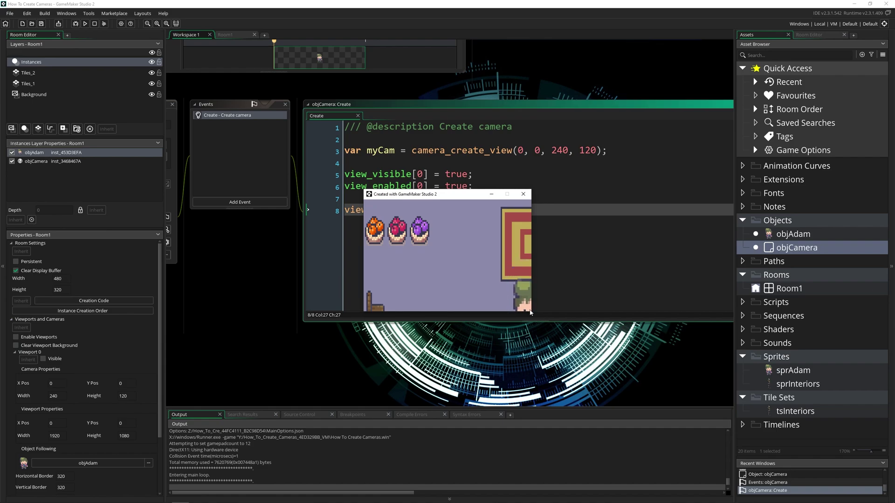
{"action": "mouse_move", "coordinate": [457, 256]}
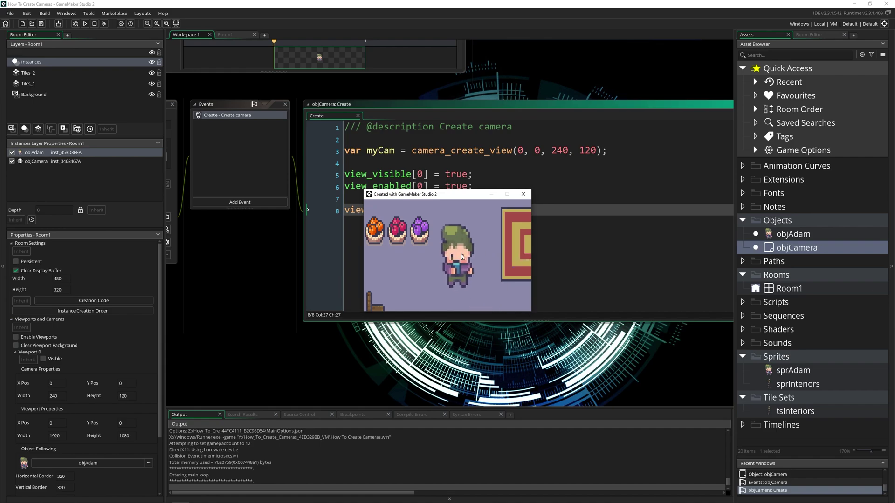
{"action": "left_click", "coordinate": [523, 194]}
Step: Add camera_set_view_target(myCam, objAdam); on line 9 so the camera follows Adam
{"action": "key", "text": "Return"}
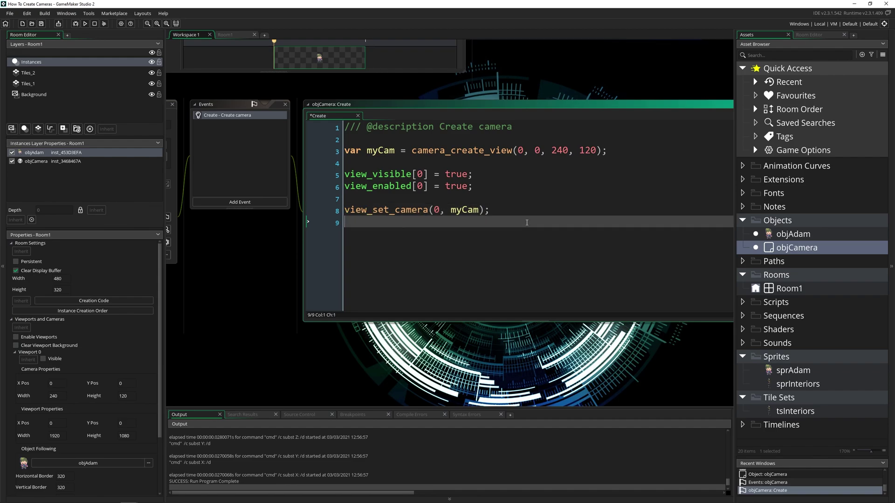
{"action": "type", "text": "camera_set"}
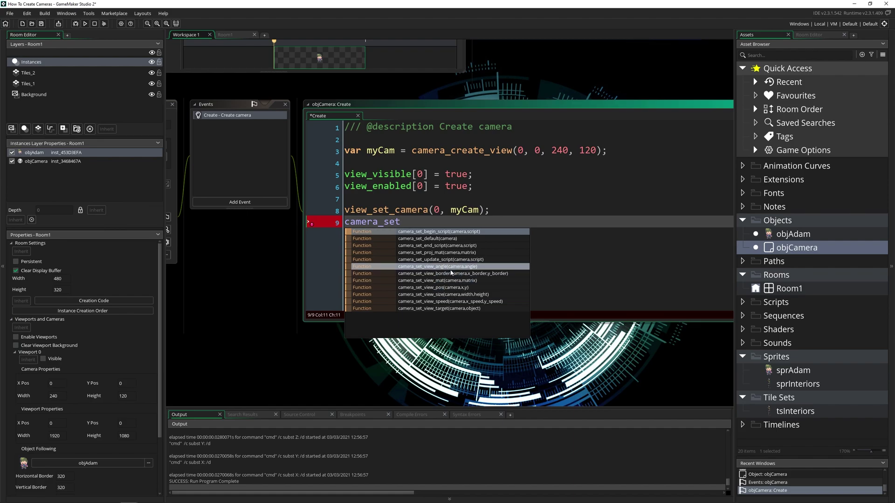
{"action": "left_click", "coordinate": [447, 308]}
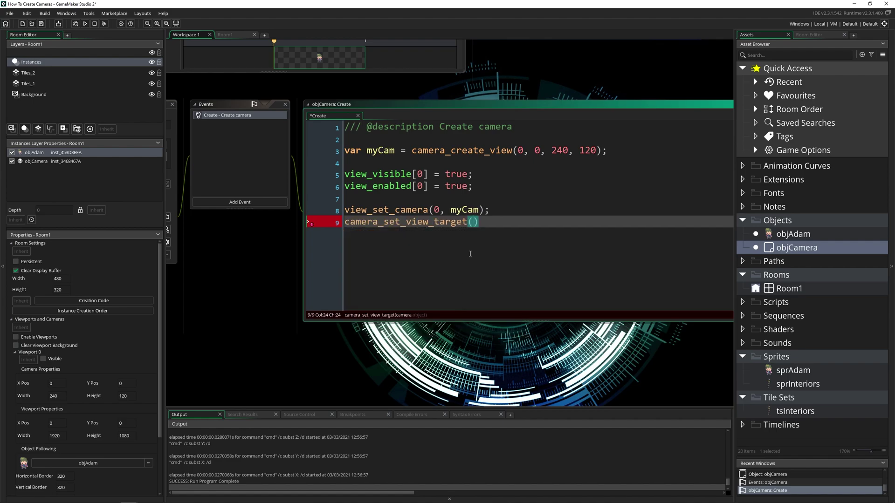
{"action": "type", "text": "myCam, objAdam);"}
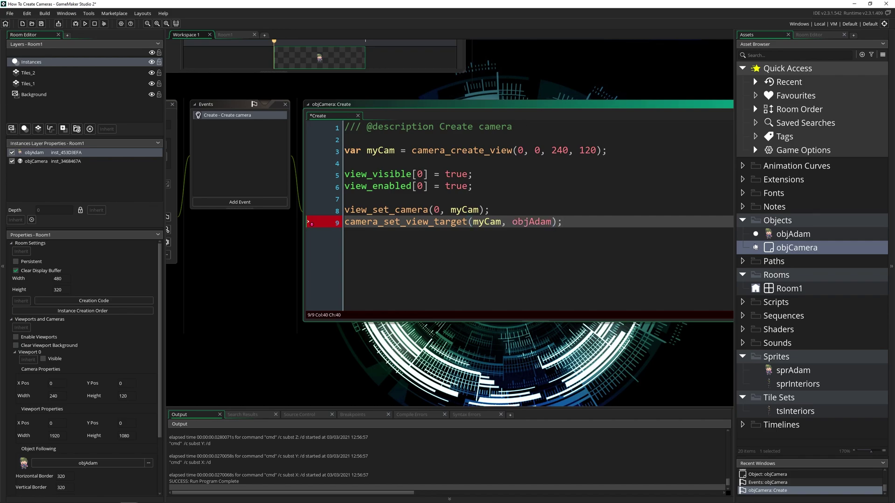
Step: Set myCam's view speed to 5, 5 and view border to 64, 64
{"action": "key", "text": "Return"}
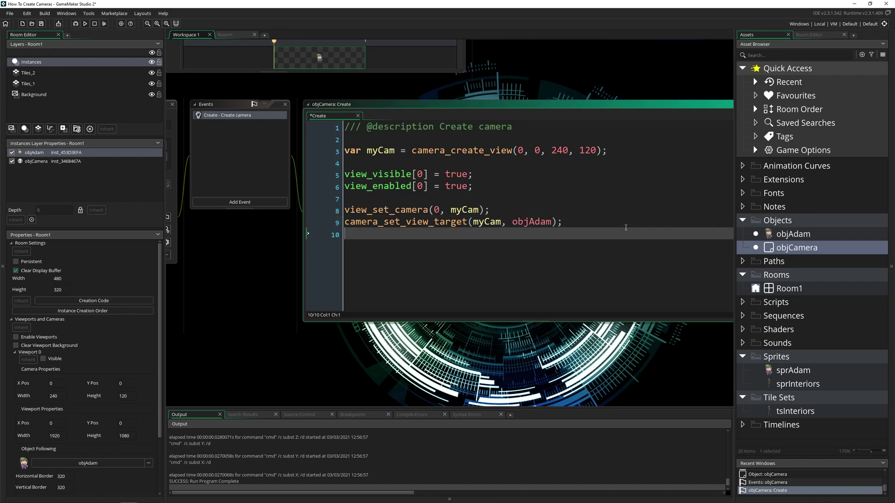
{"action": "type", "text": "camera_set_view_speed("}
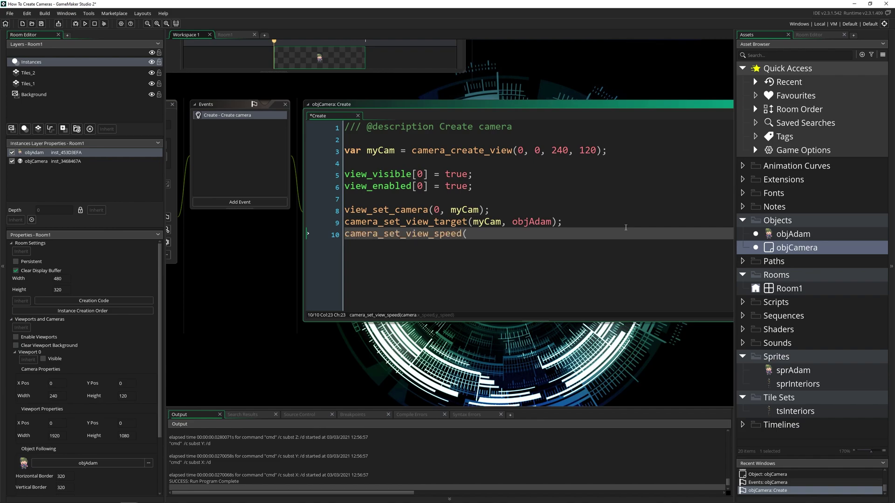
{"action": "type", "text": "myCam,"}
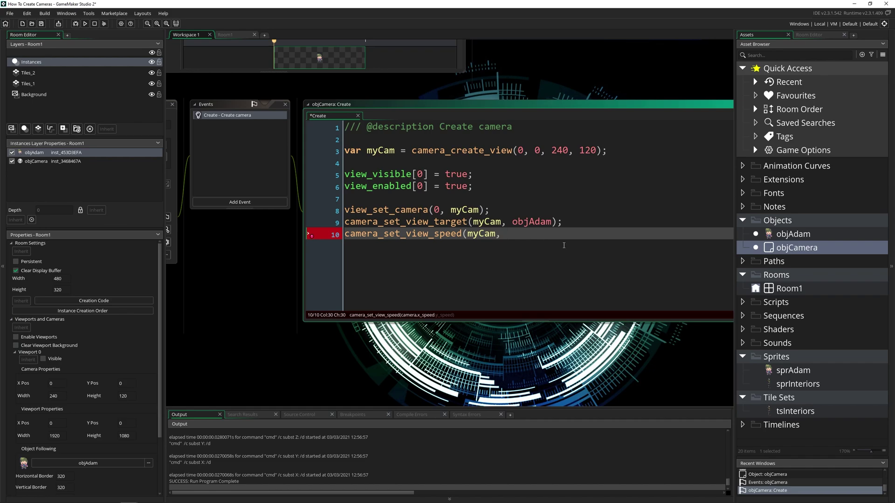
{"action": "type", "text": "5, 5,"}
{"action": "key", "text": "BackSpace"}
{"action": "type", "text": ");"}
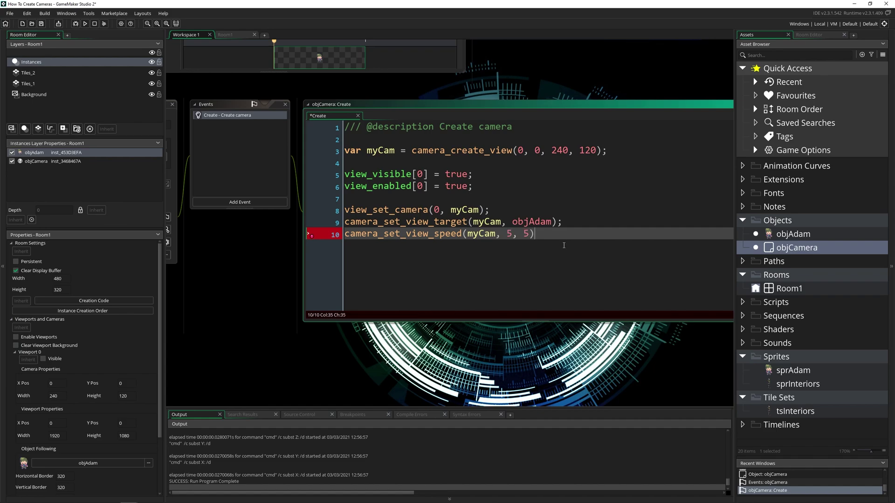
{"action": "key", "text": "Return"}
{"action": "type", "text": "c"}
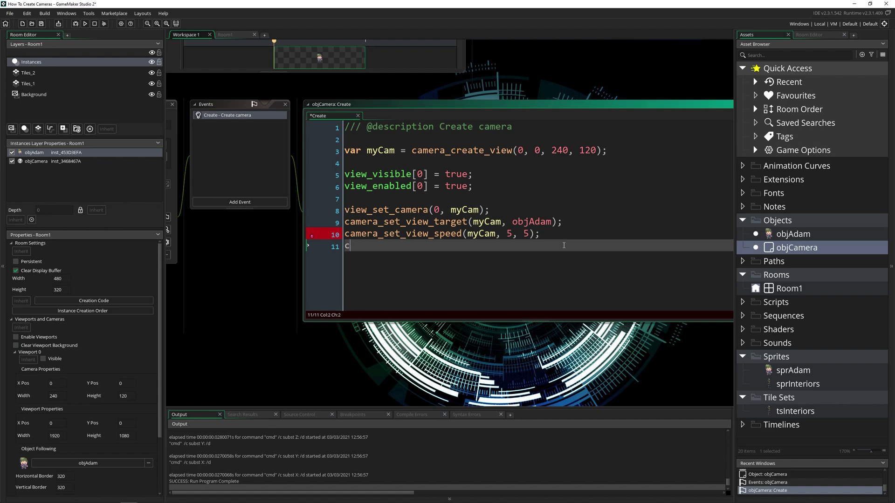
{"action": "type", "text": "amera_set_view_border(myCam, "}
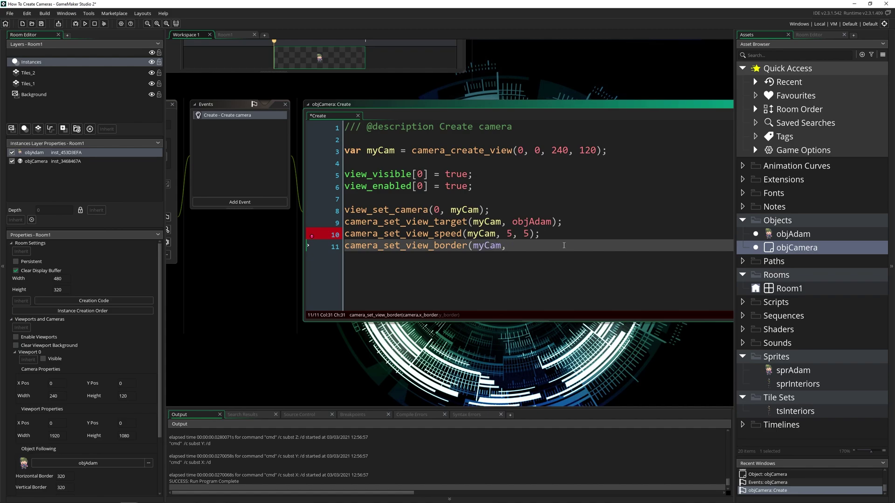
{"action": "type", "text": "64, 64"}
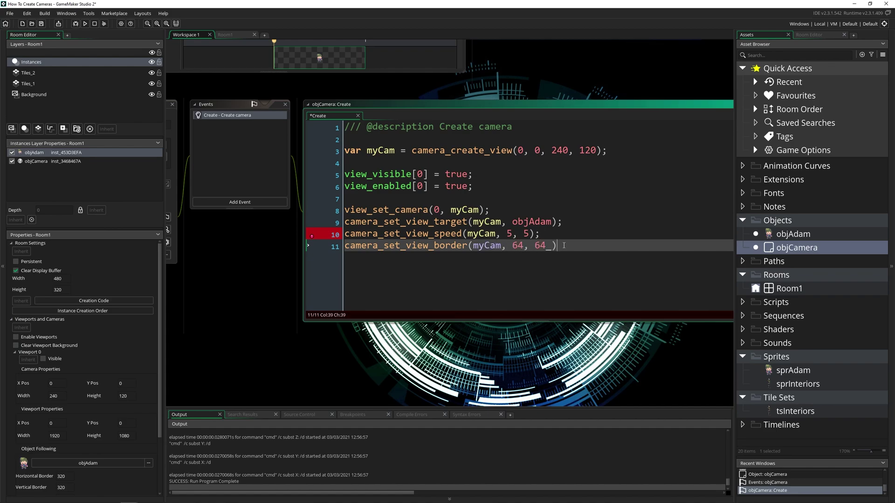
{"action": "type", "text": ");"}
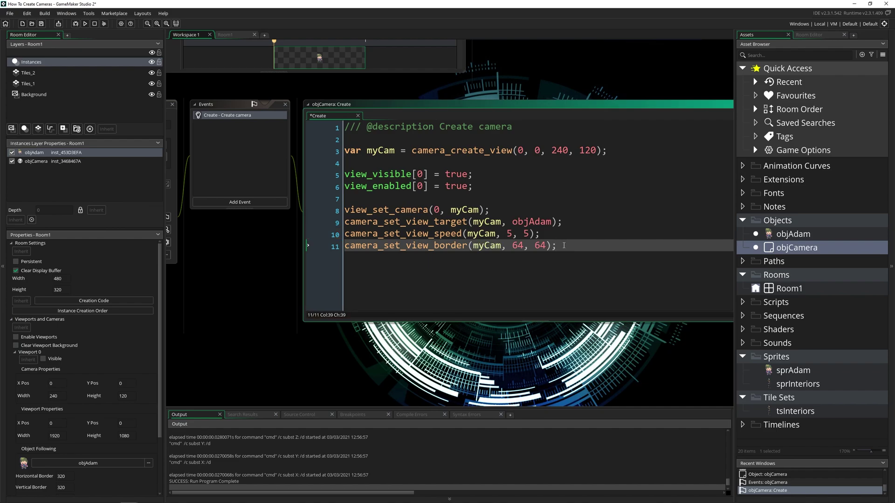
Step: Run the game with F5, walk Adam around the room to confirm the camera follows, then close it
{"action": "key", "text": "F5"}
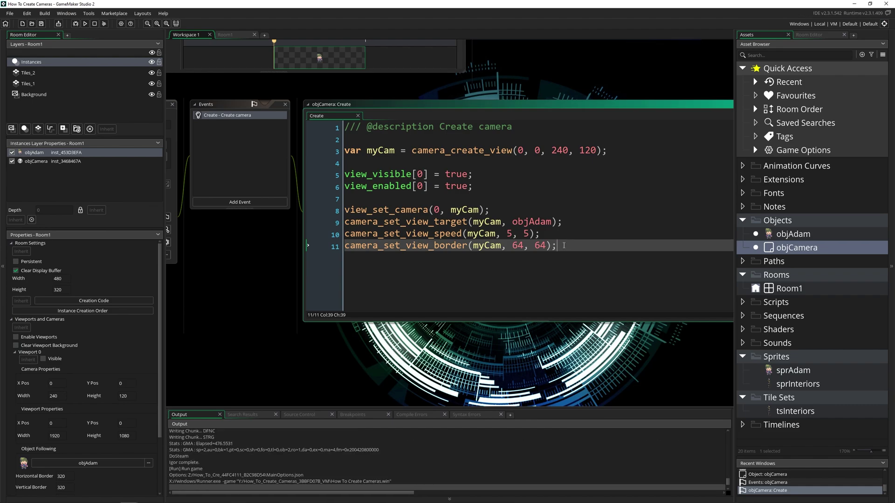
{"action": "key", "text": "Right"}
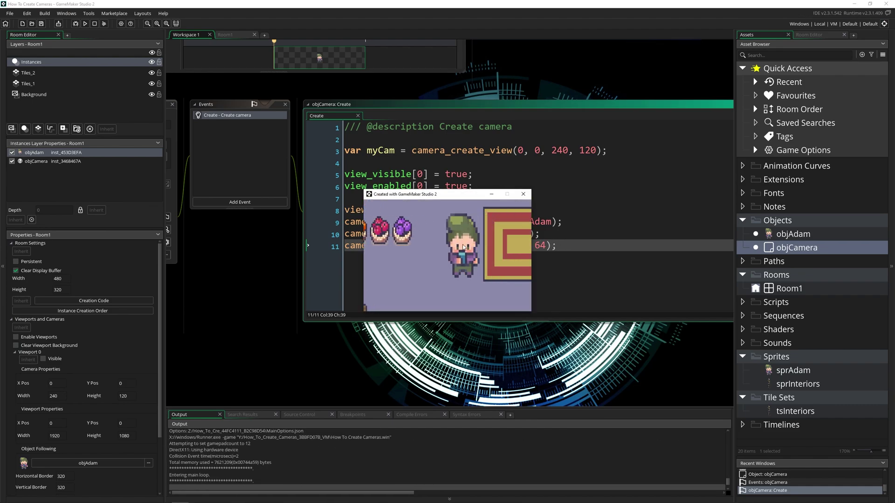
{"action": "key", "text": "Up"}
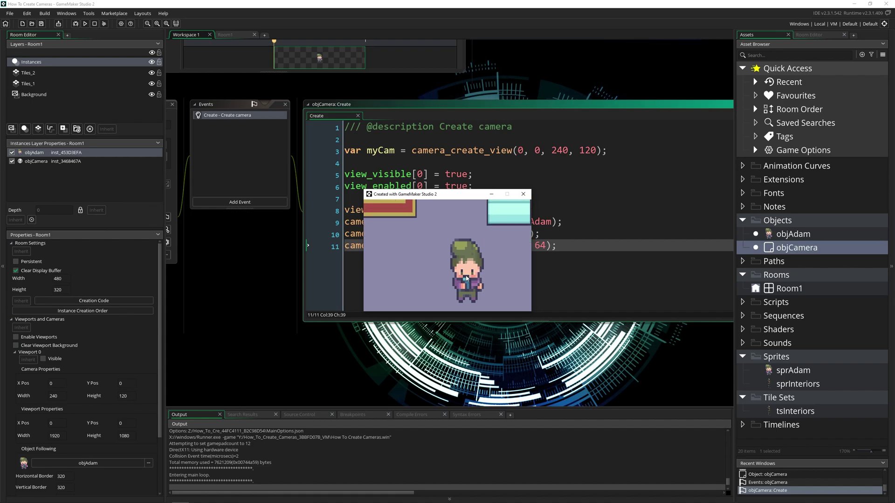
{"action": "key", "text": "Up"}
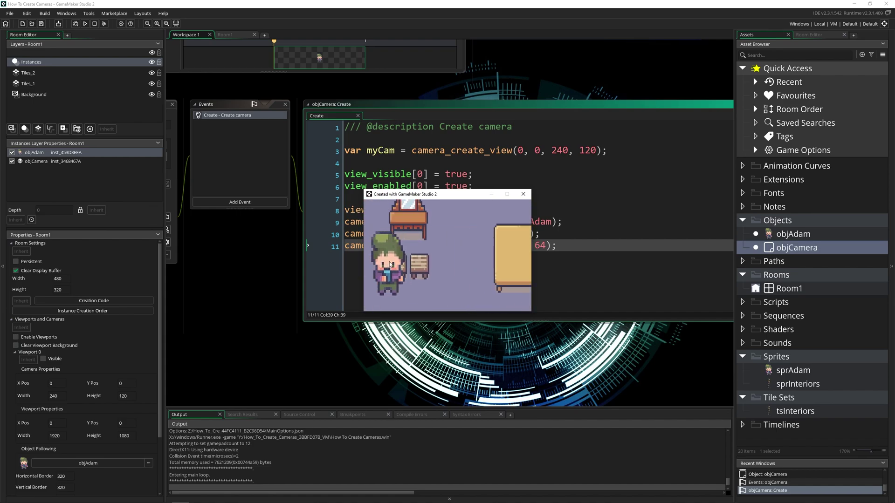
{"action": "key", "text": "Right"}
{"action": "key", "text": "Up"}
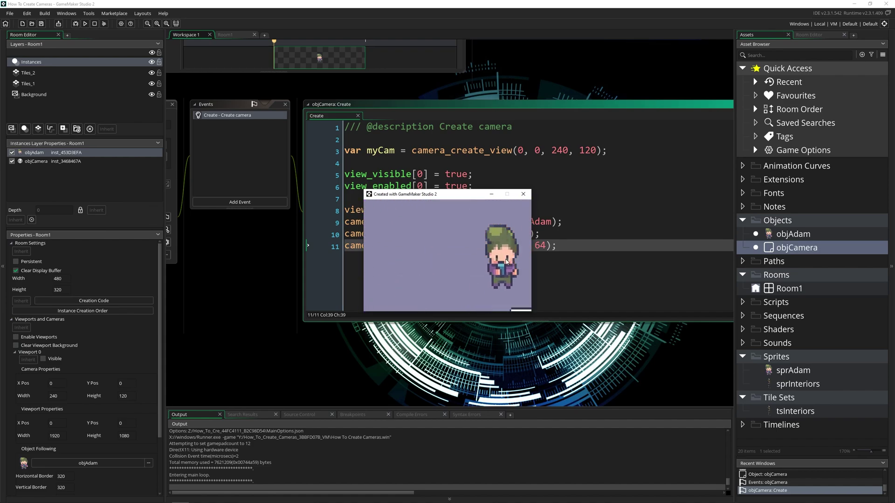
{"action": "key", "text": "Left"}
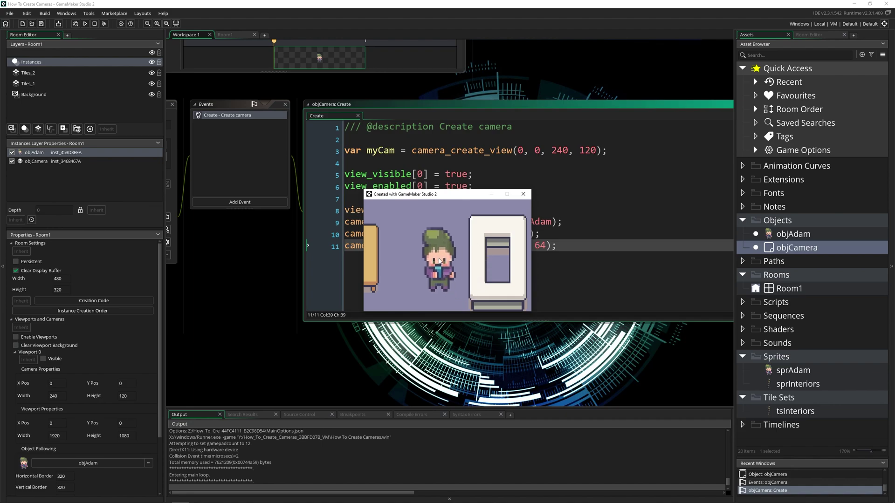
{"action": "key", "text": "alt+F4"}
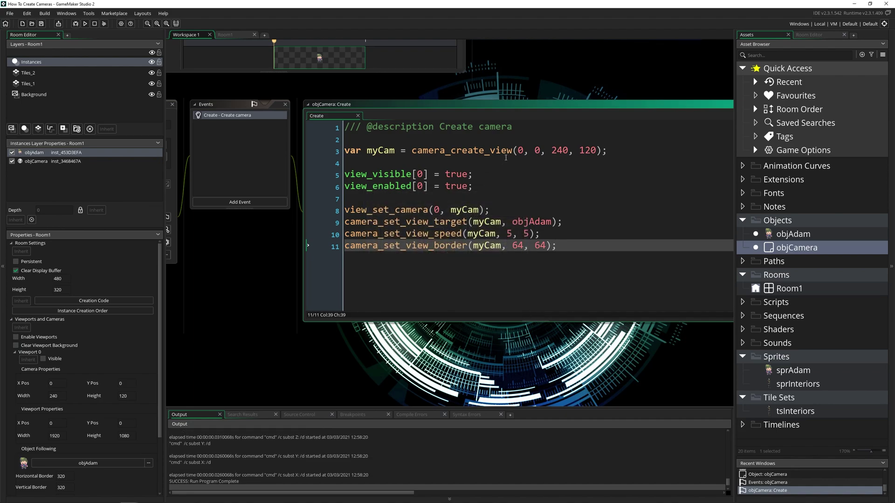
{"action": "left_click", "coordinate": [509, 151]}
{"action": "key", "text": "End"}
{"action": "key", "text": "Left"}
{"action": "key", "text": "Left"}
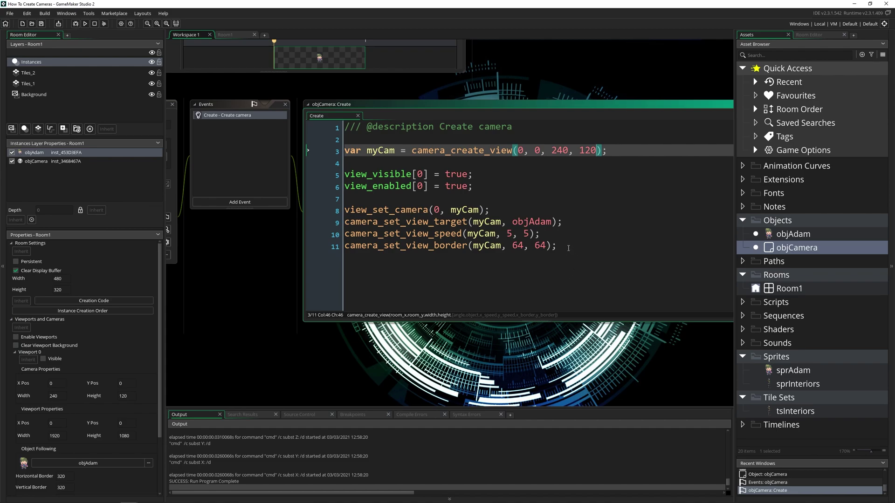
{"action": "left_click_drag", "start_coordinate": [568, 248], "coordinate": [388, 213]}
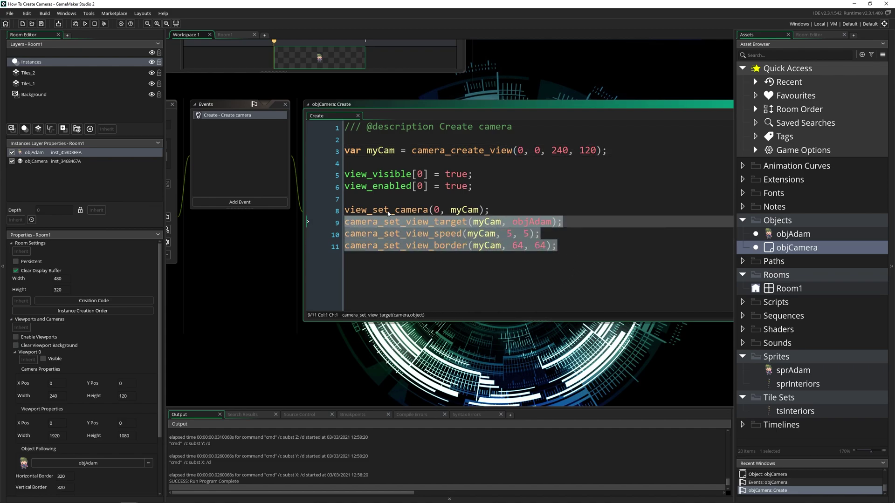
{"action": "left_click", "coordinate": [590, 153]}
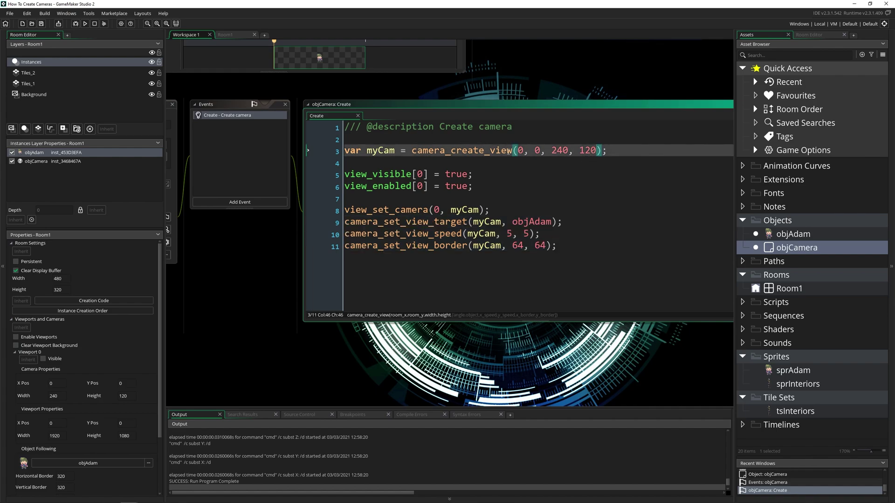
{"action": "left_click", "coordinate": [513, 151]}
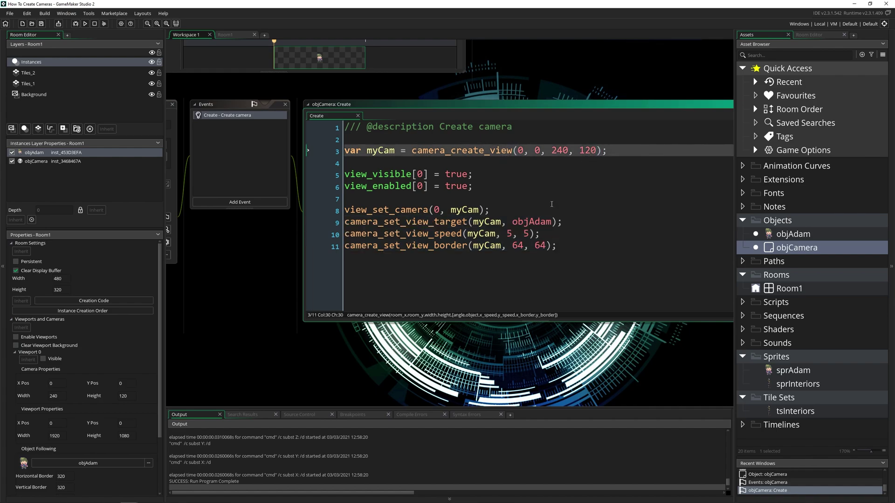
{"action": "left_click_drag", "start_coordinate": [565, 247], "coordinate": [333, 174]}
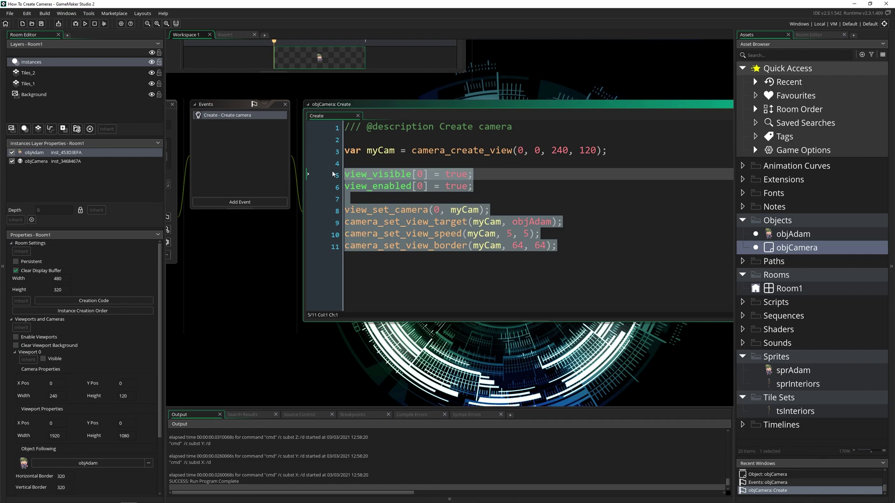
{"action": "left_click", "coordinate": [564, 241]}
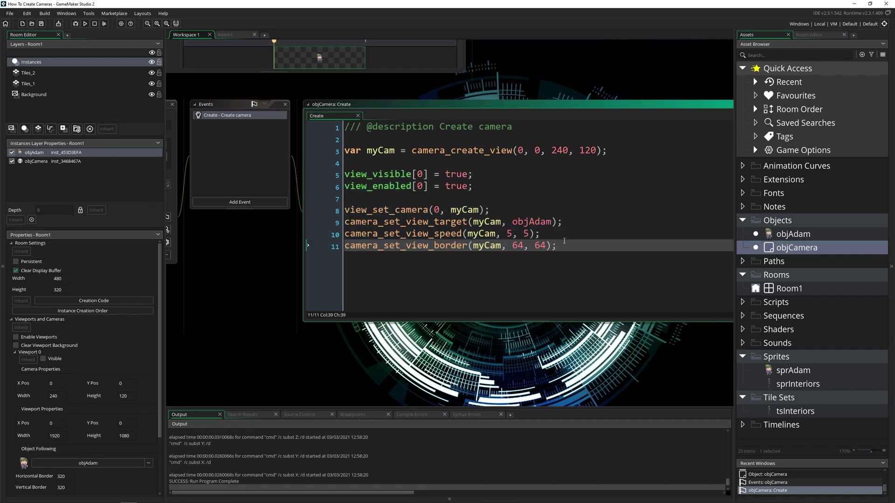